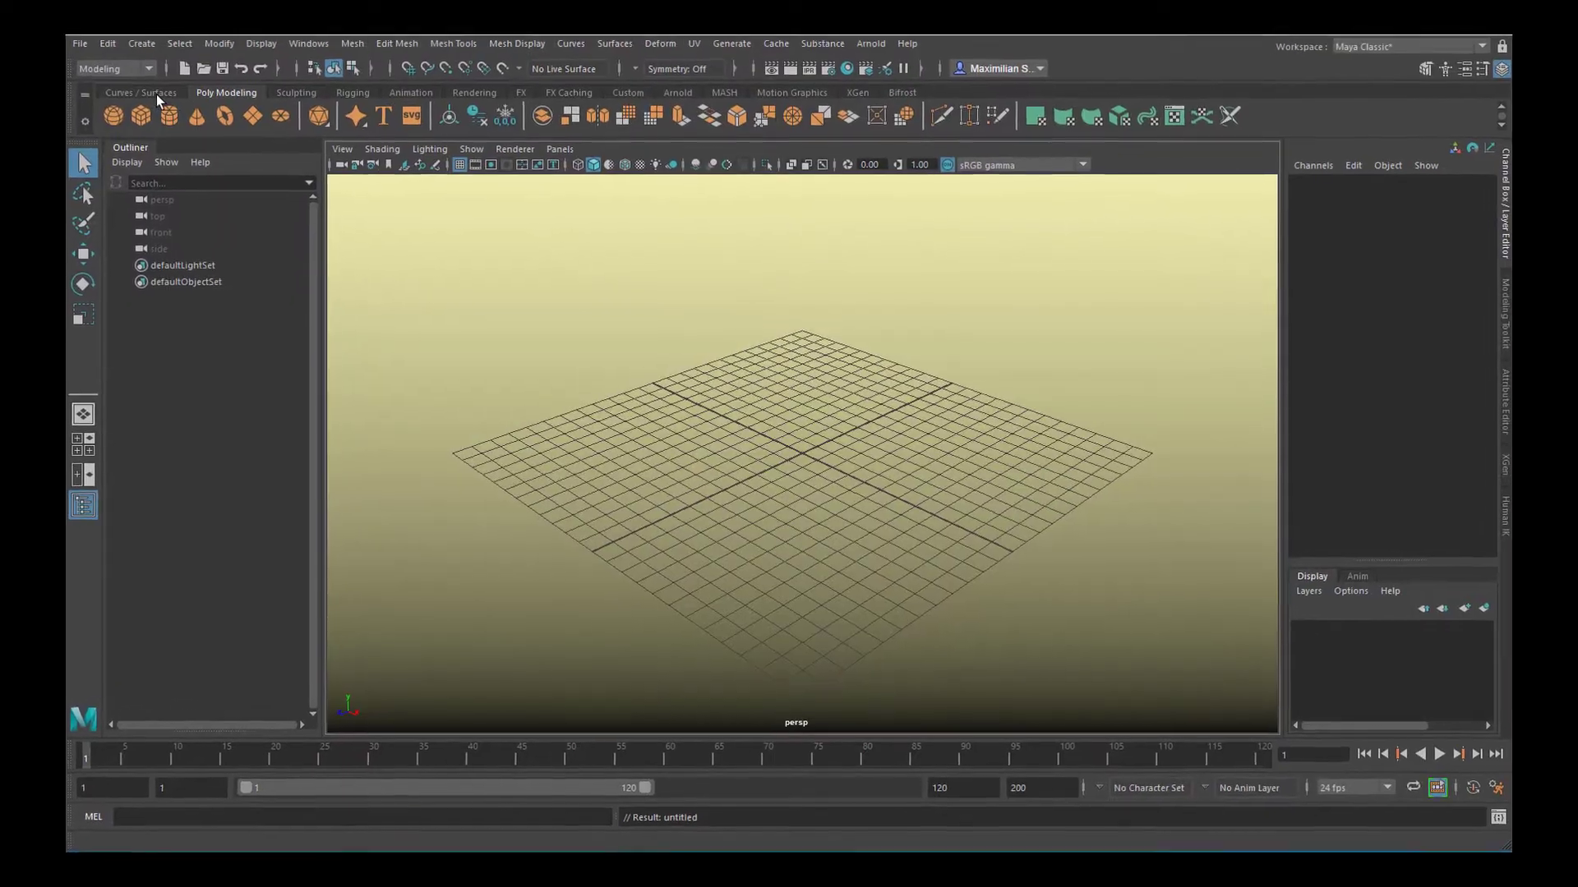
Create a NURBS plane at the origin and set its makeNurbPlane1 width to 36.082.
click(182, 115)
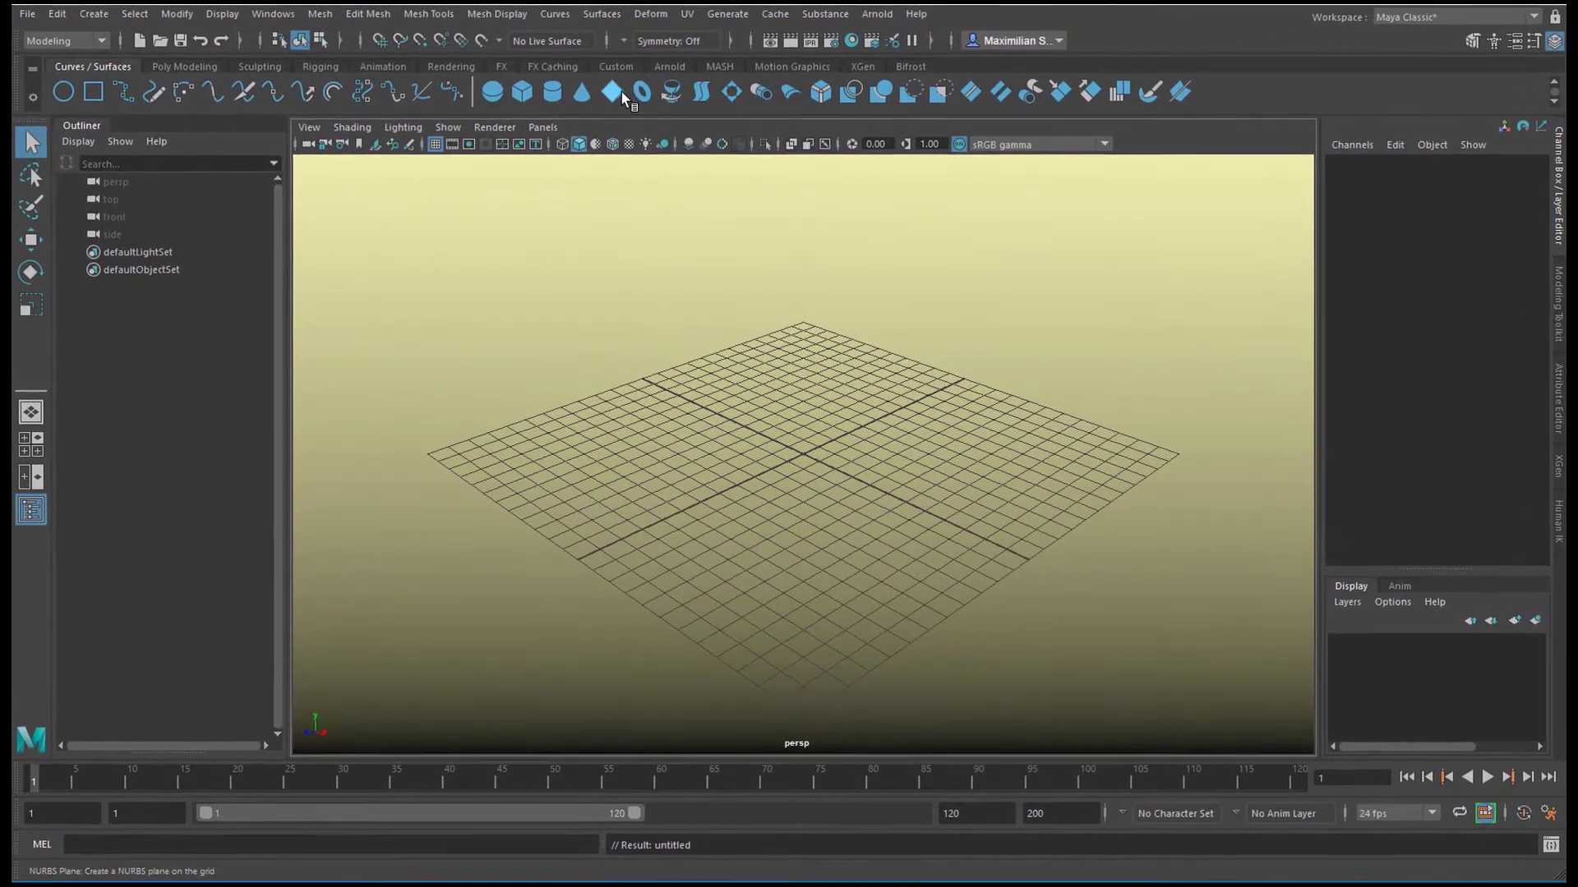
click(616, 100)
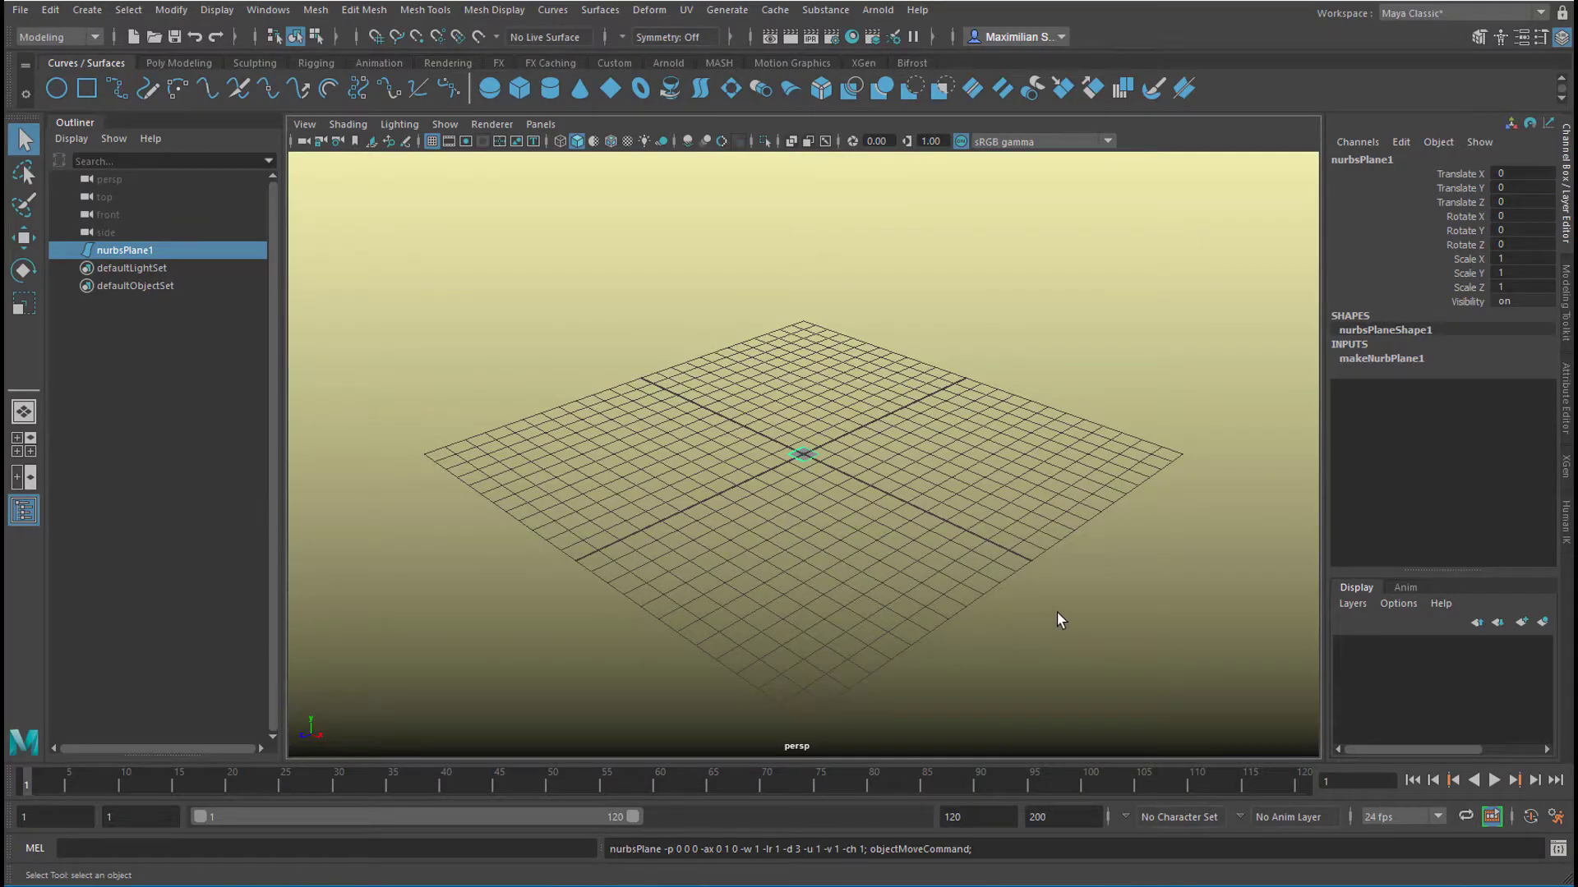
key(ctrl+a)
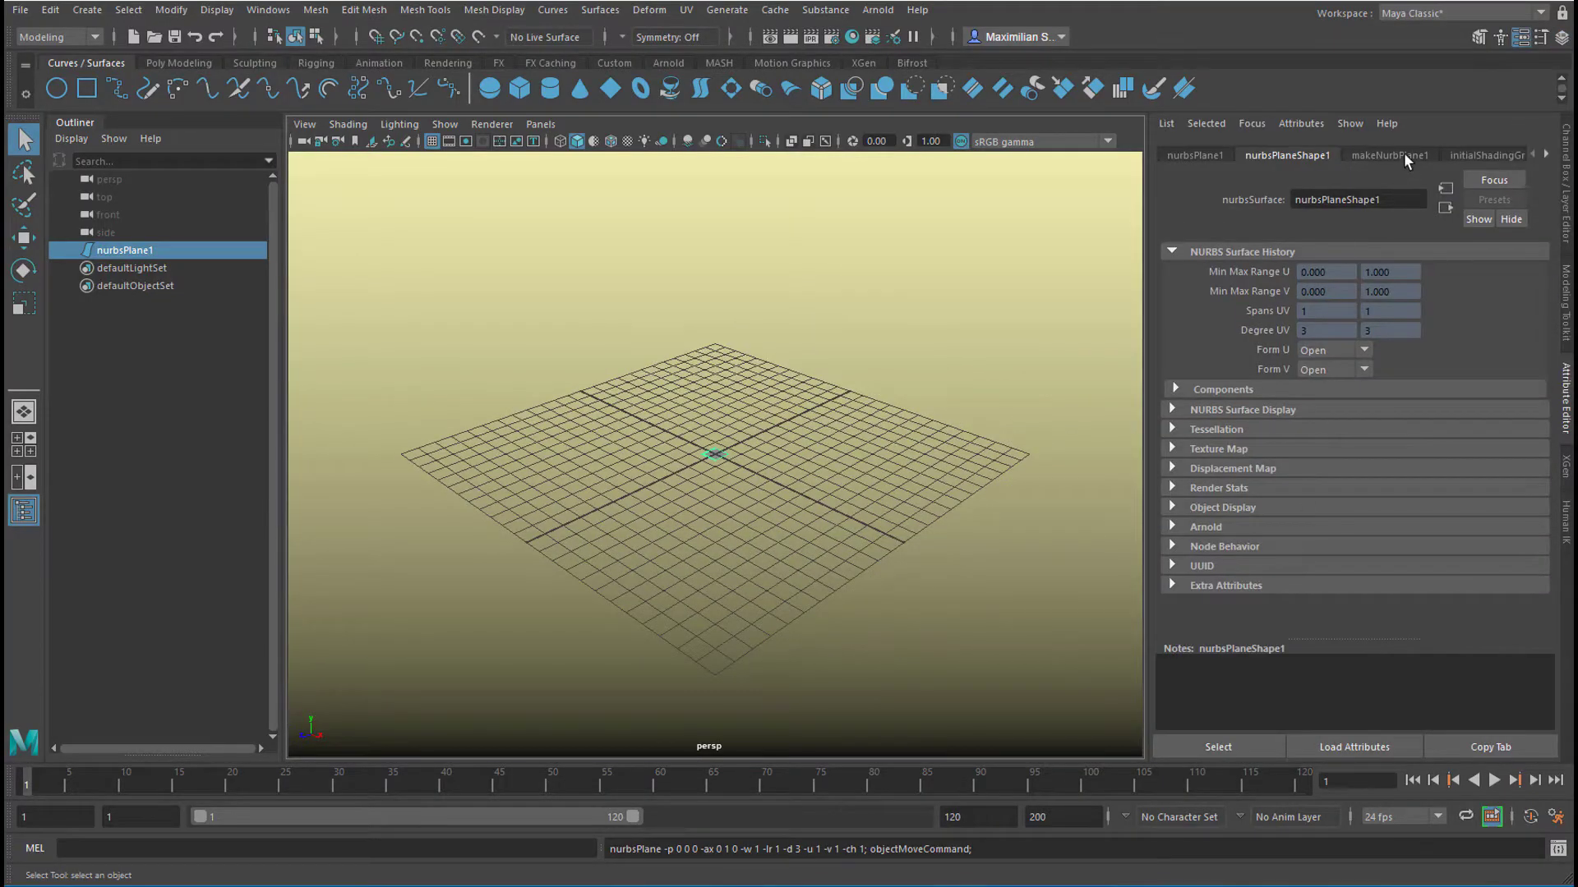
click(1403, 156)
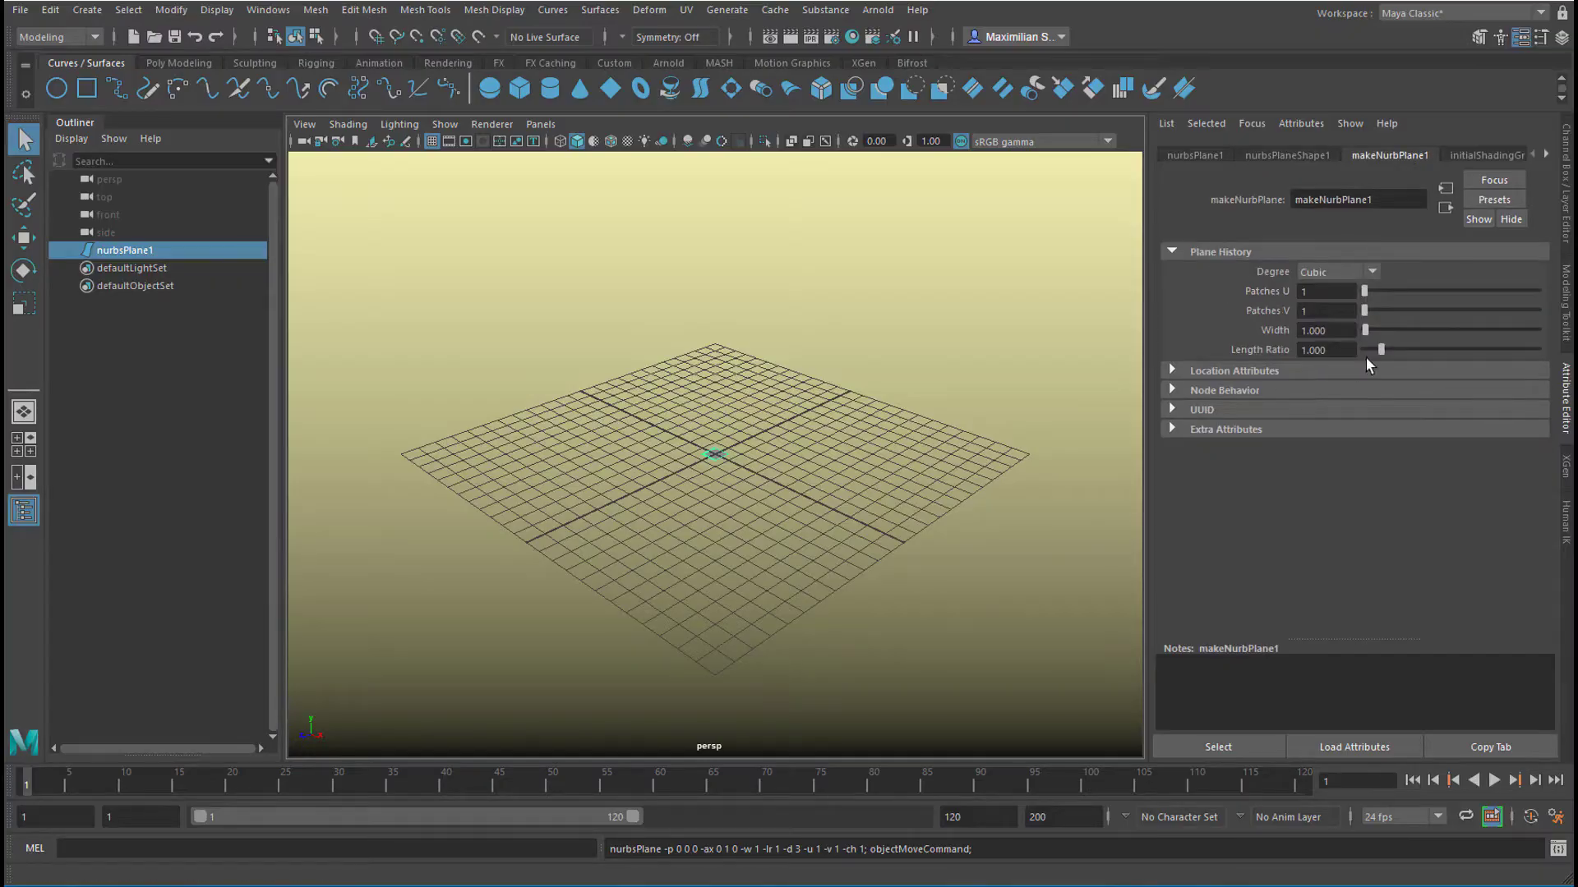
drag(1366, 327, 1426, 334)
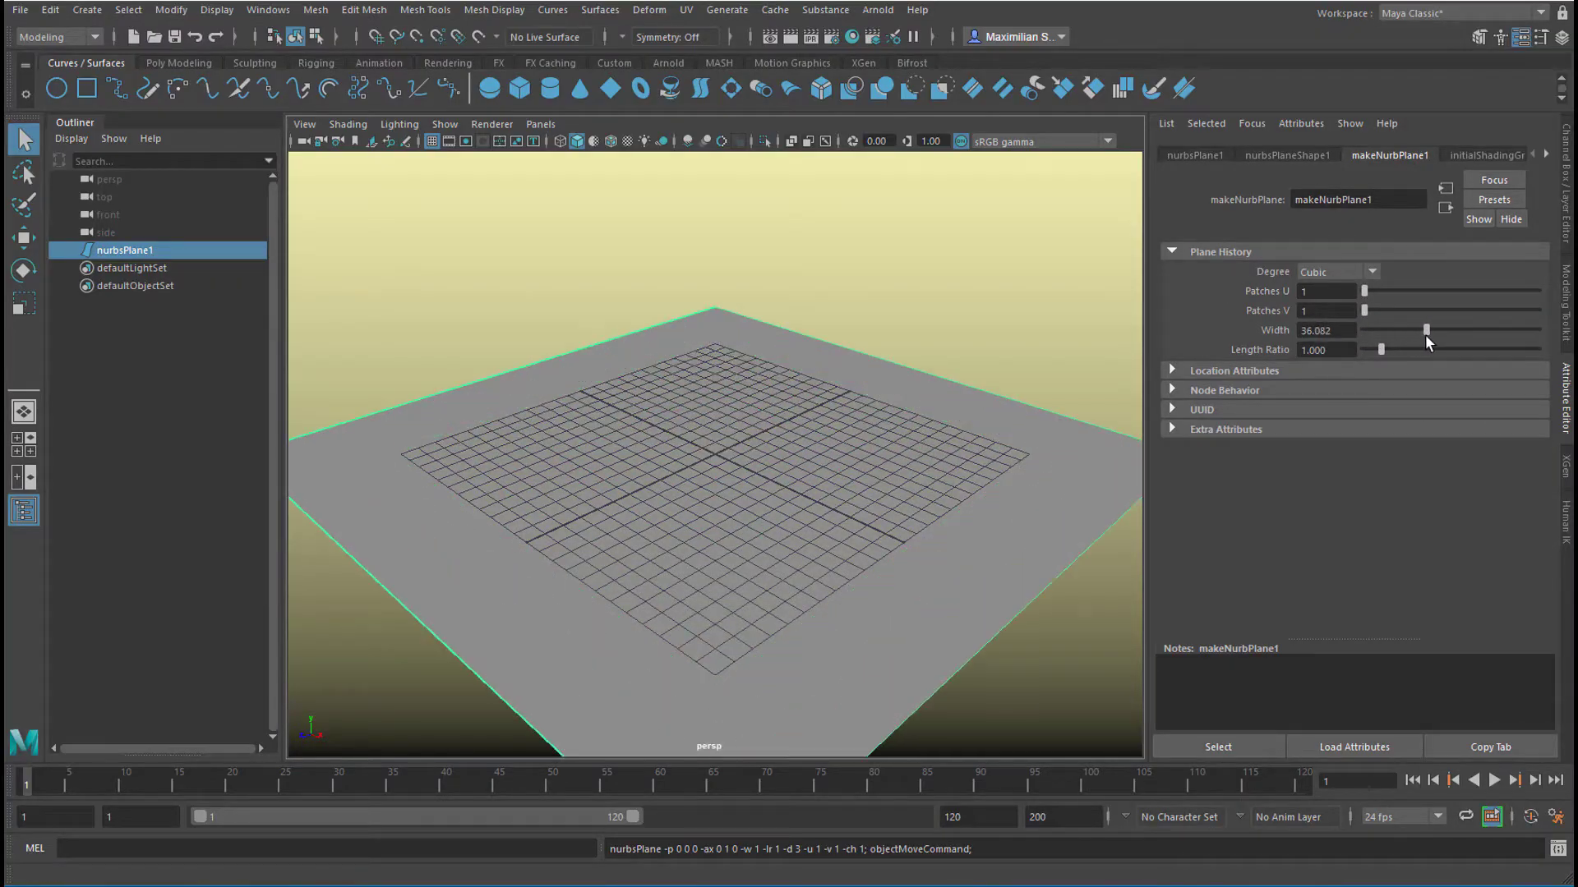
Assign a new Arnold aiStandardSurface material to the floor plane and enable textured display.
right_click(965, 419)
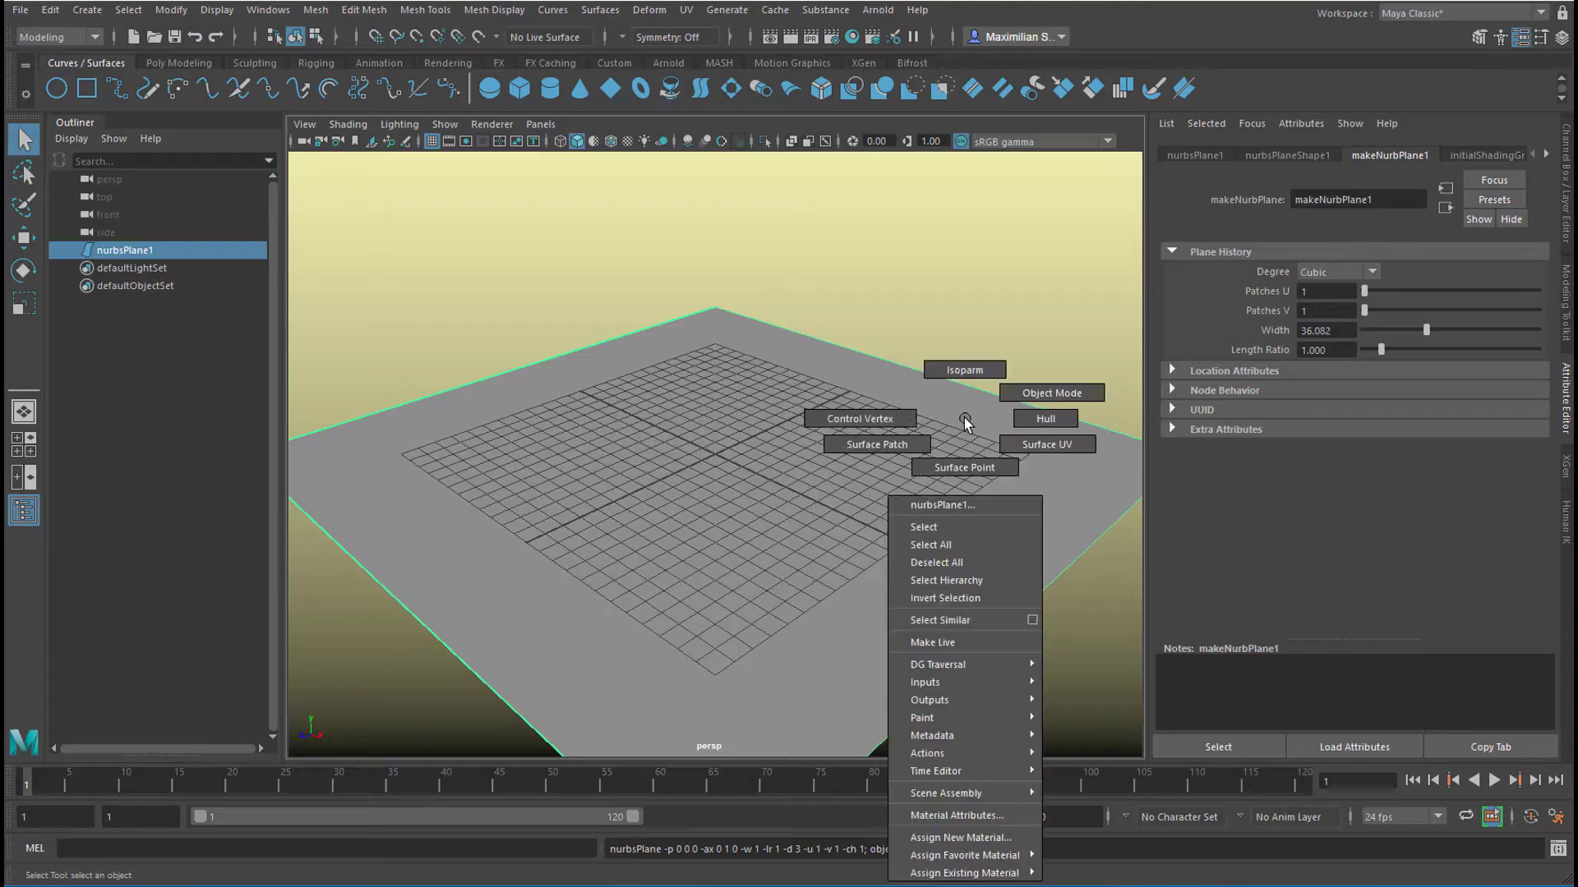
click(969, 837)
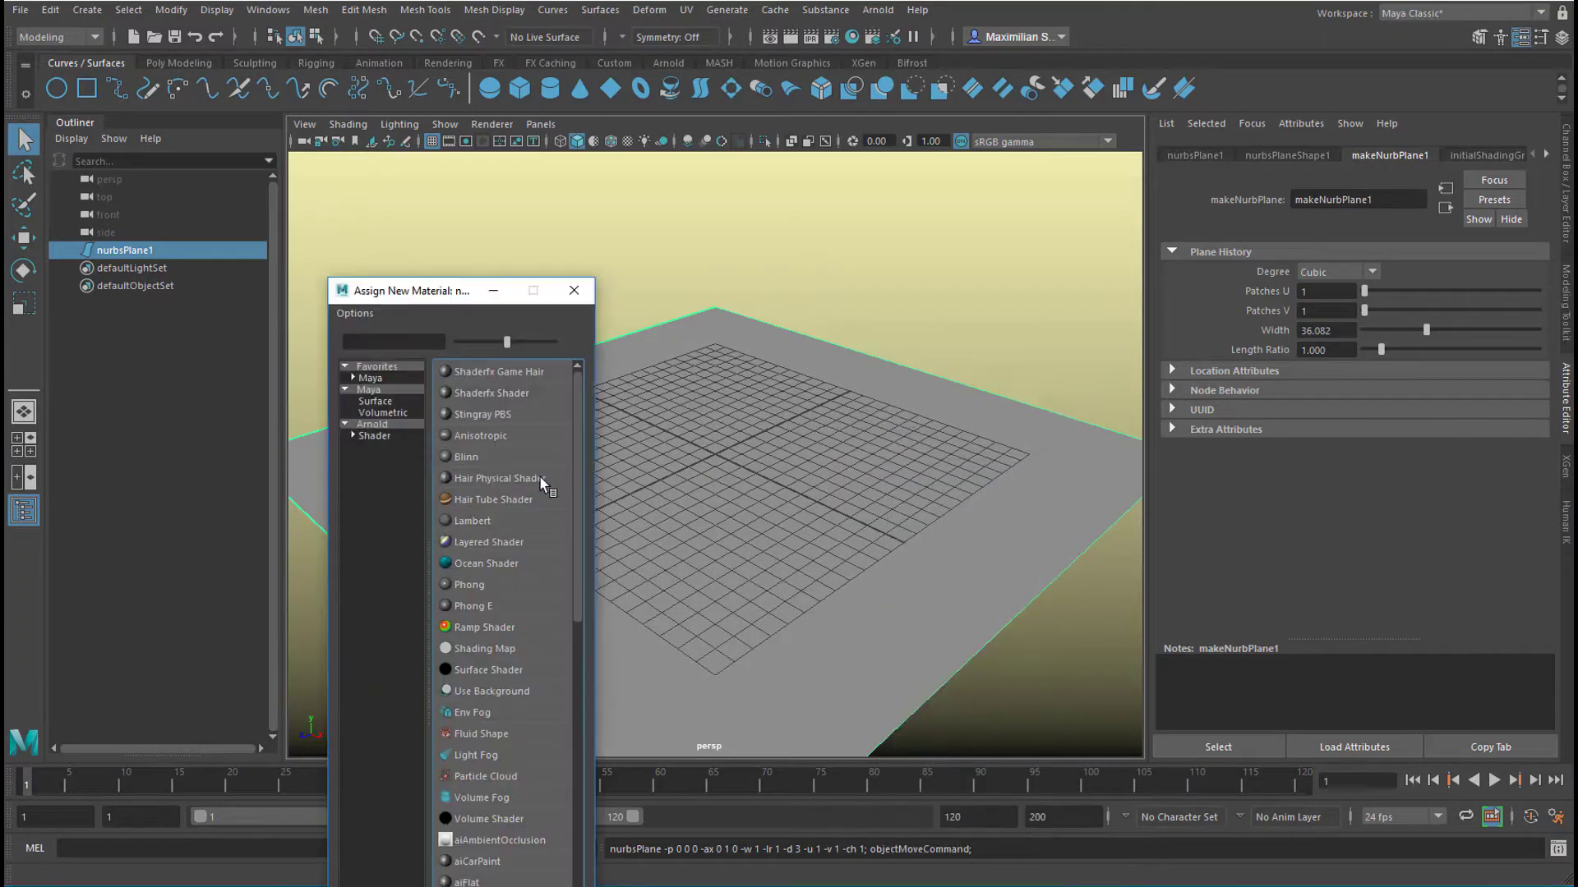
click(379, 422)
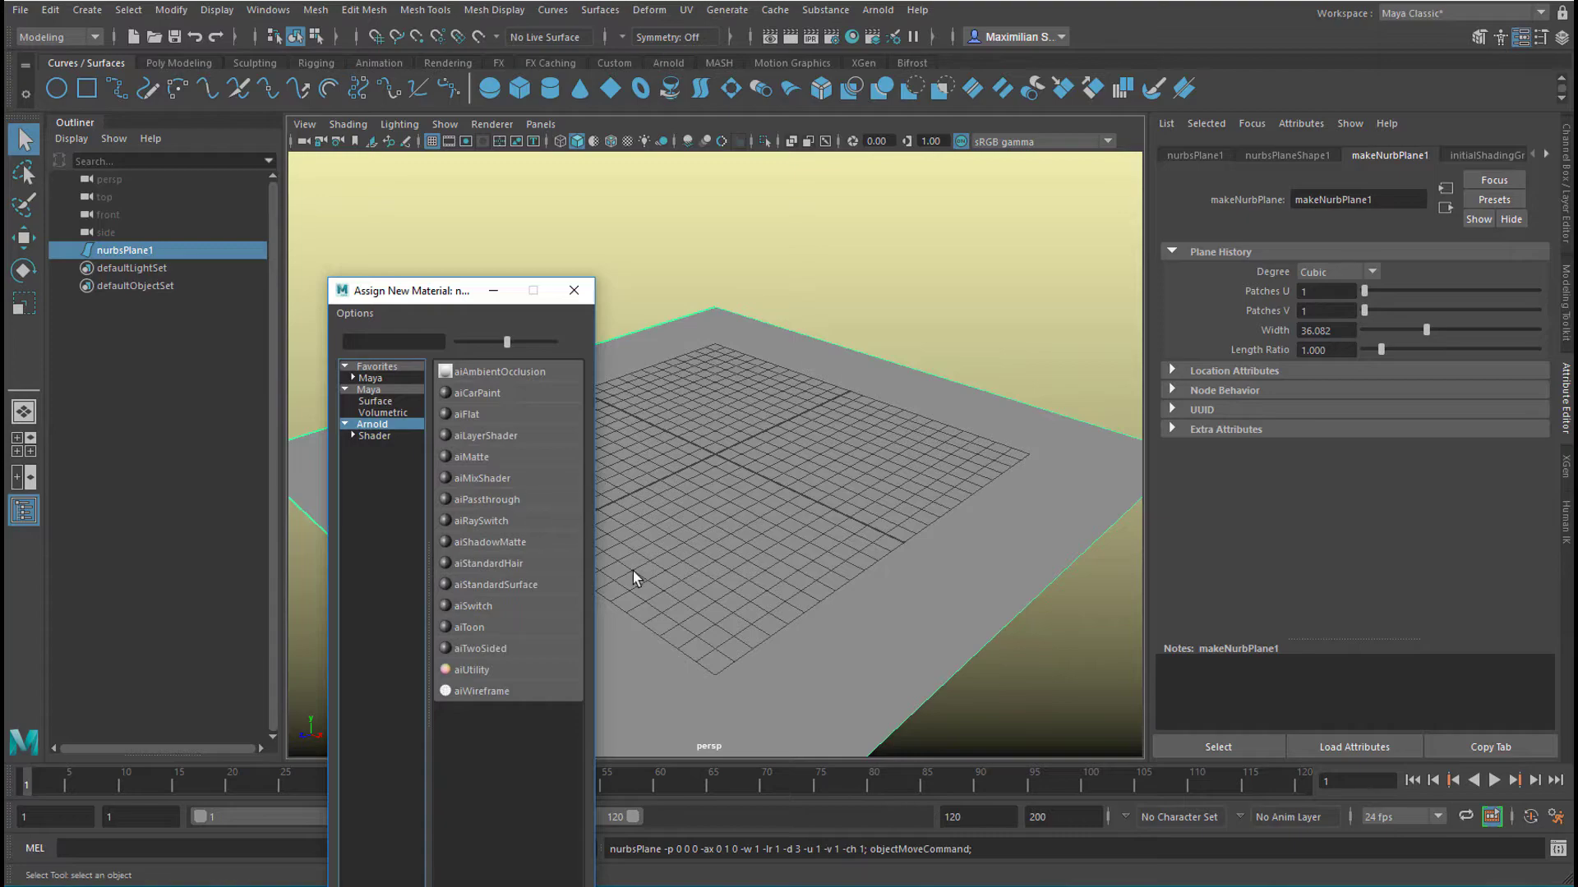
click(510, 583)
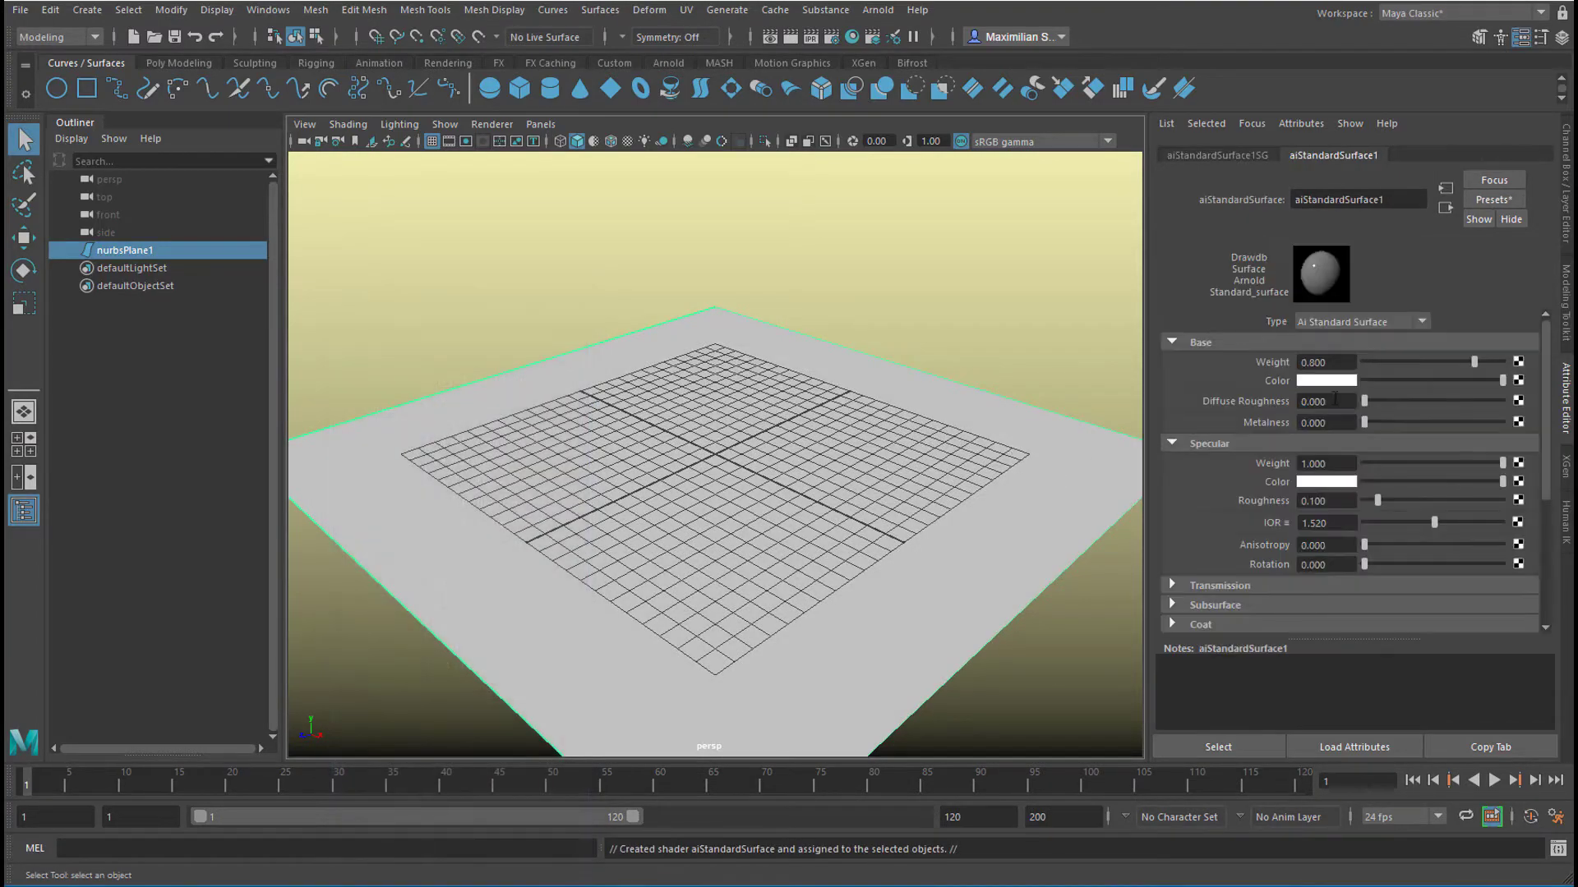
click(628, 143)
Map a Grid texture to Base Color with black lines and U Width 0.033.
click(1517, 381)
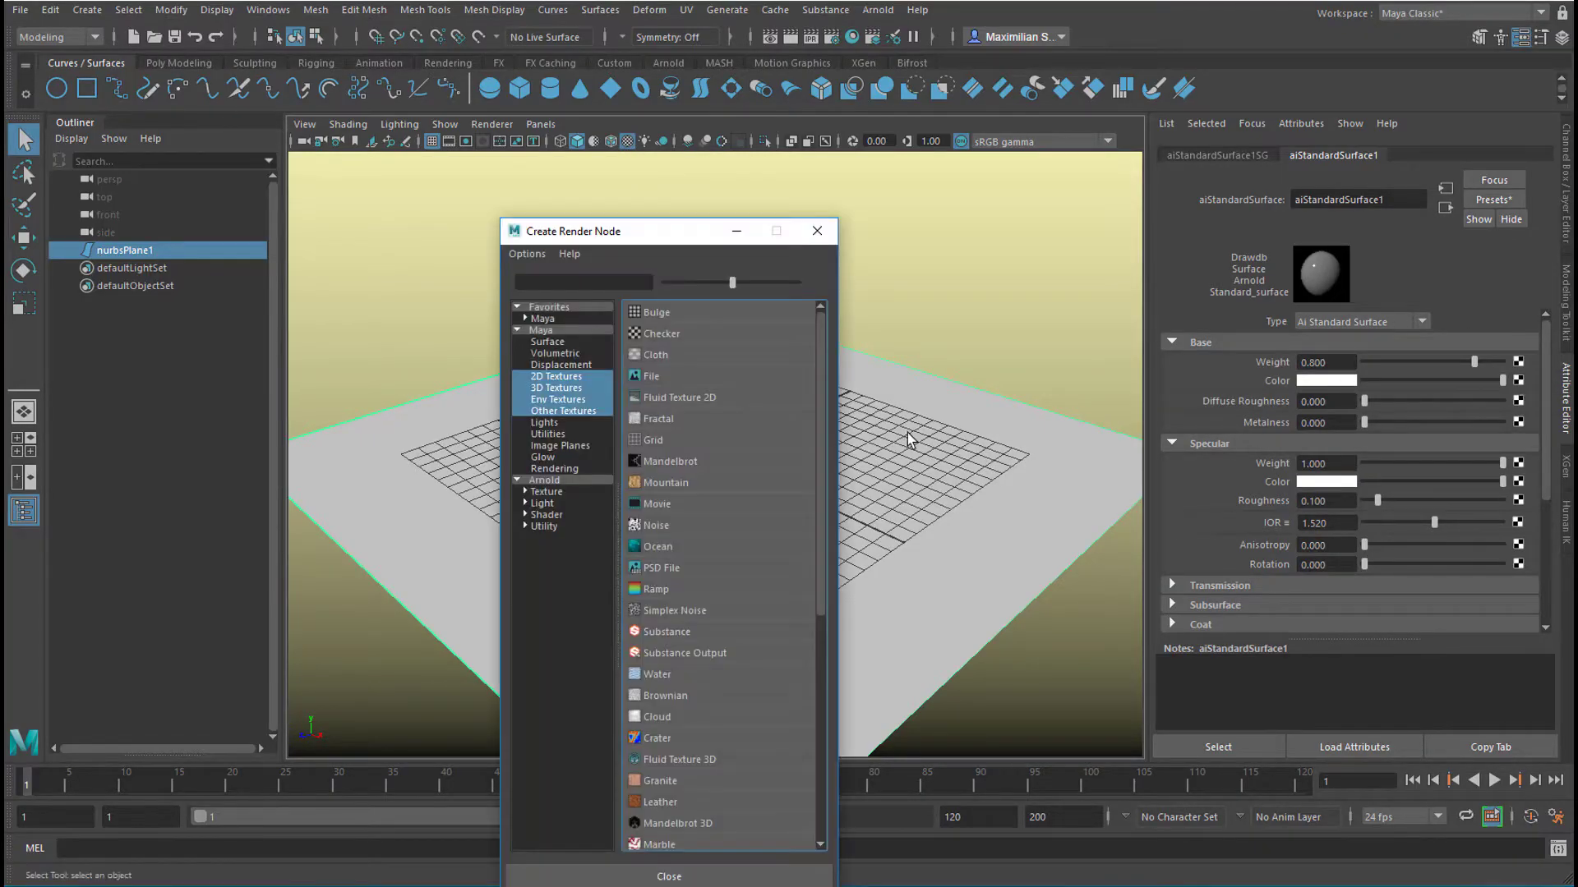
click(655, 441)
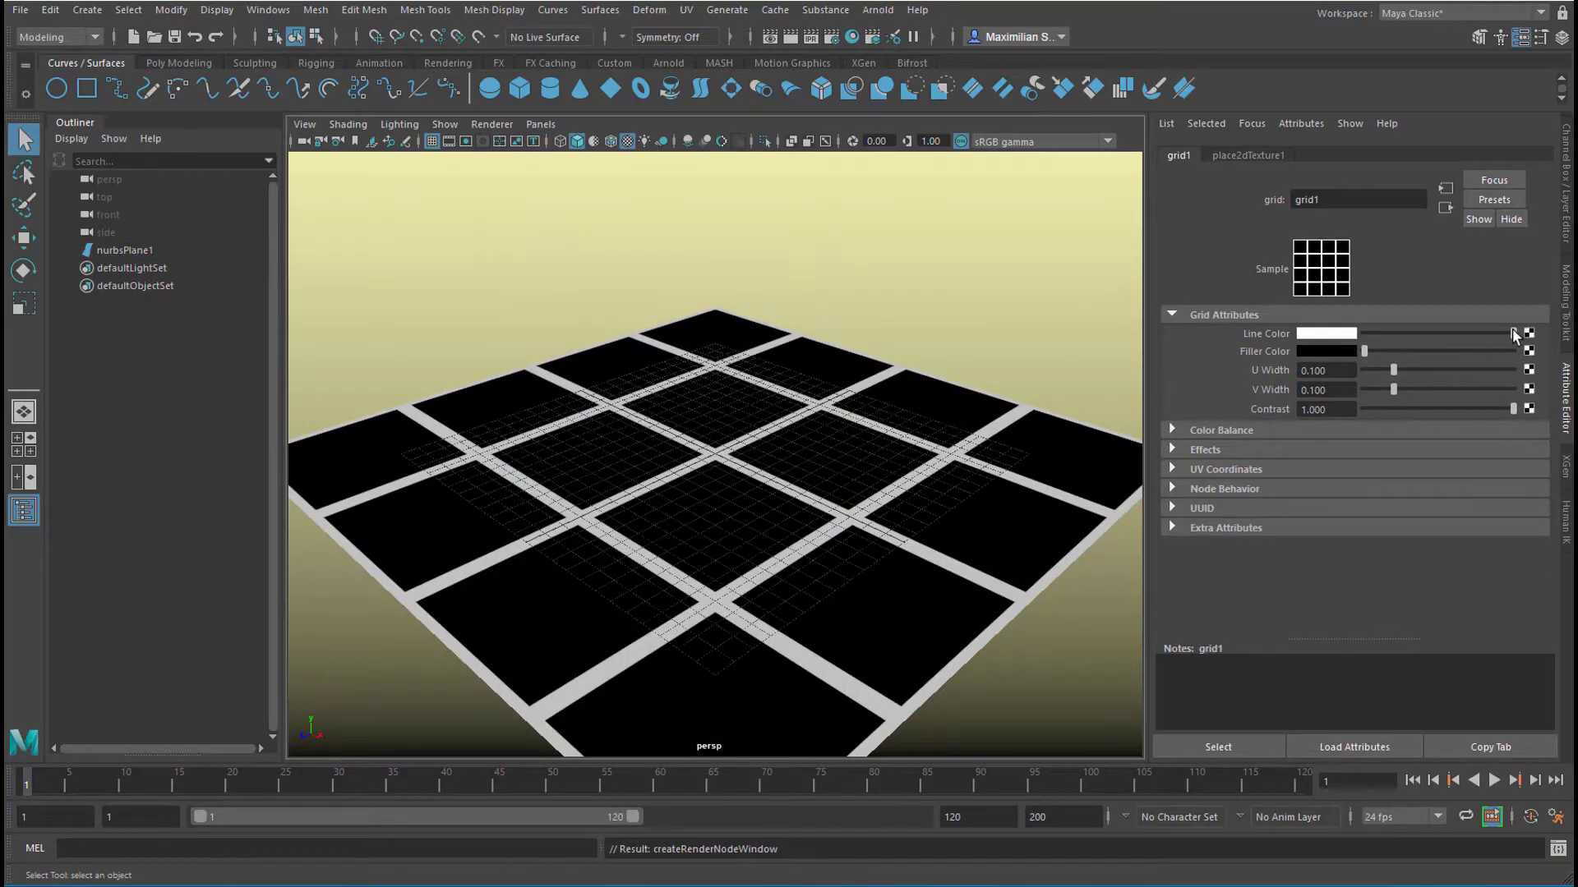
drag(1372, 334, 1560, 356)
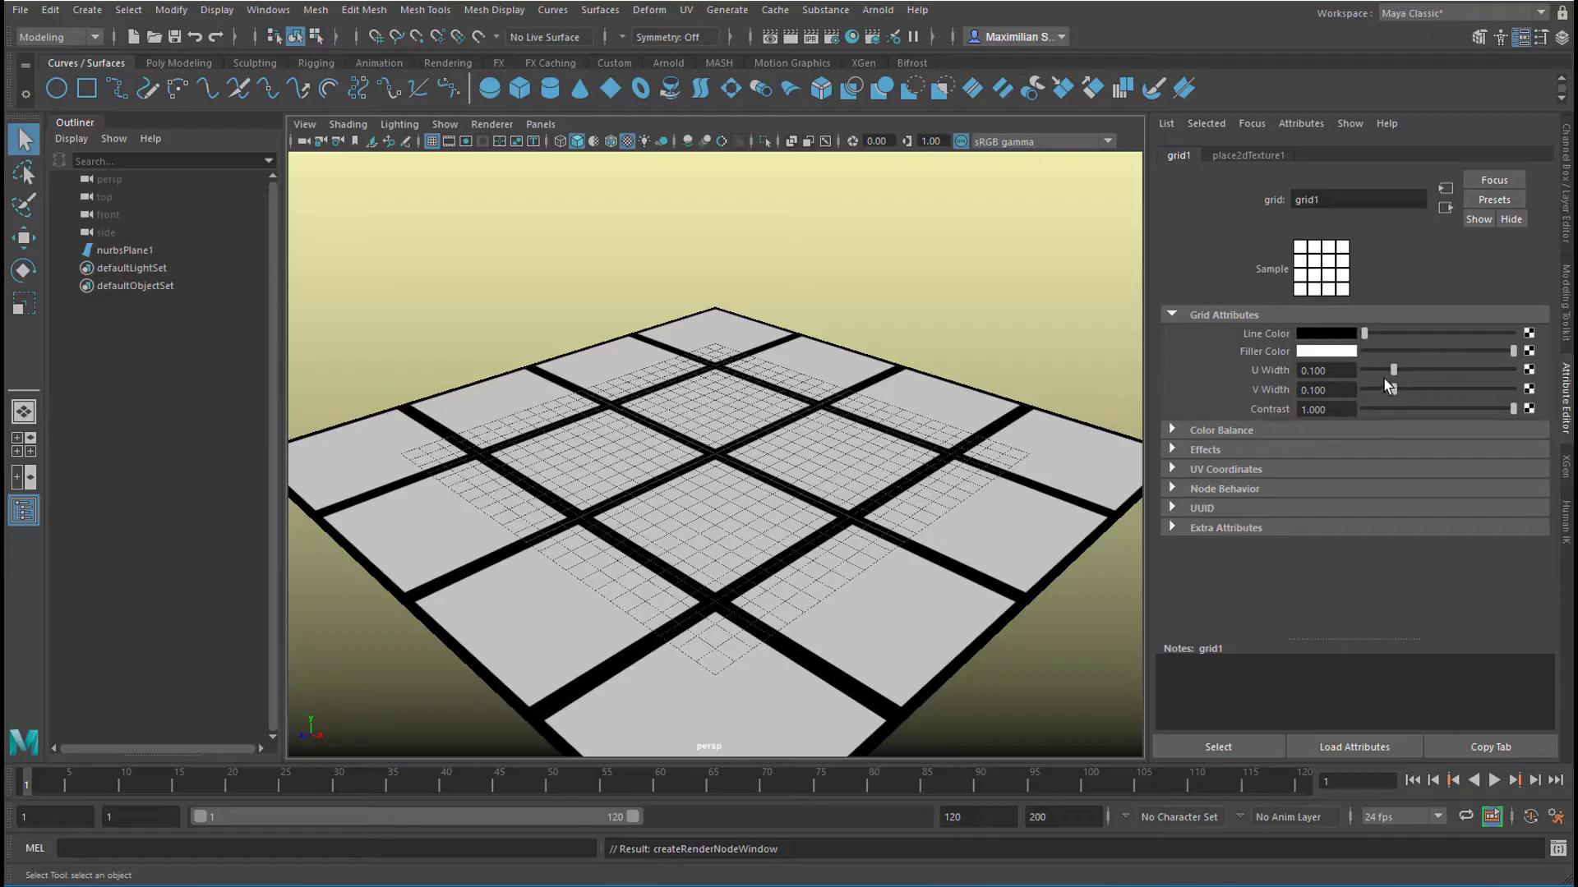
drag(1392, 372, 1375, 392)
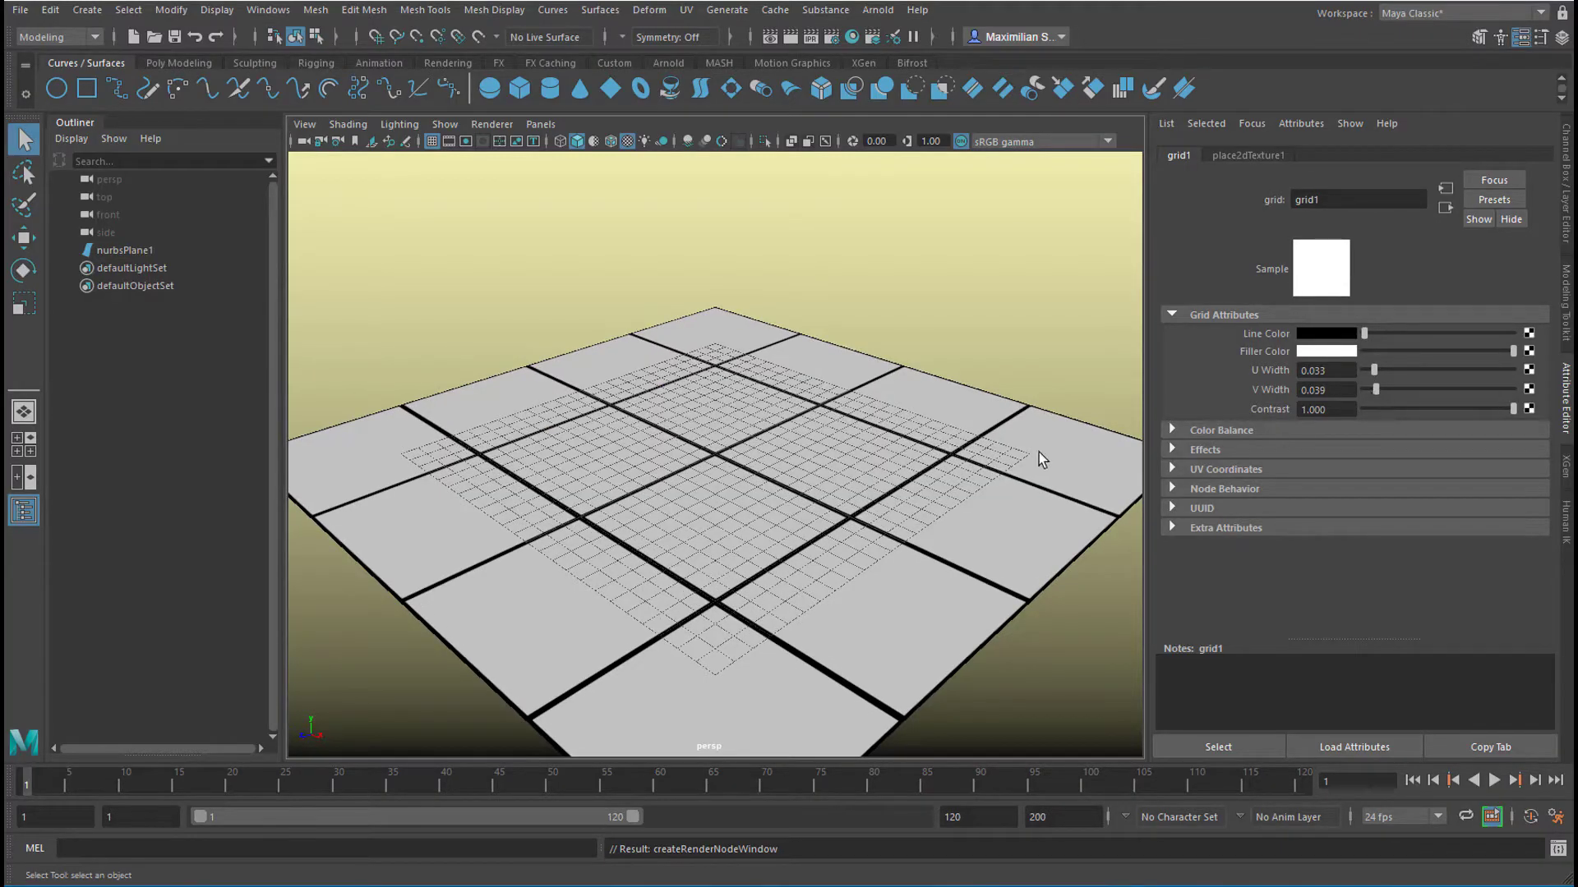
Hide the viewport's reference grid.
click(429, 143)
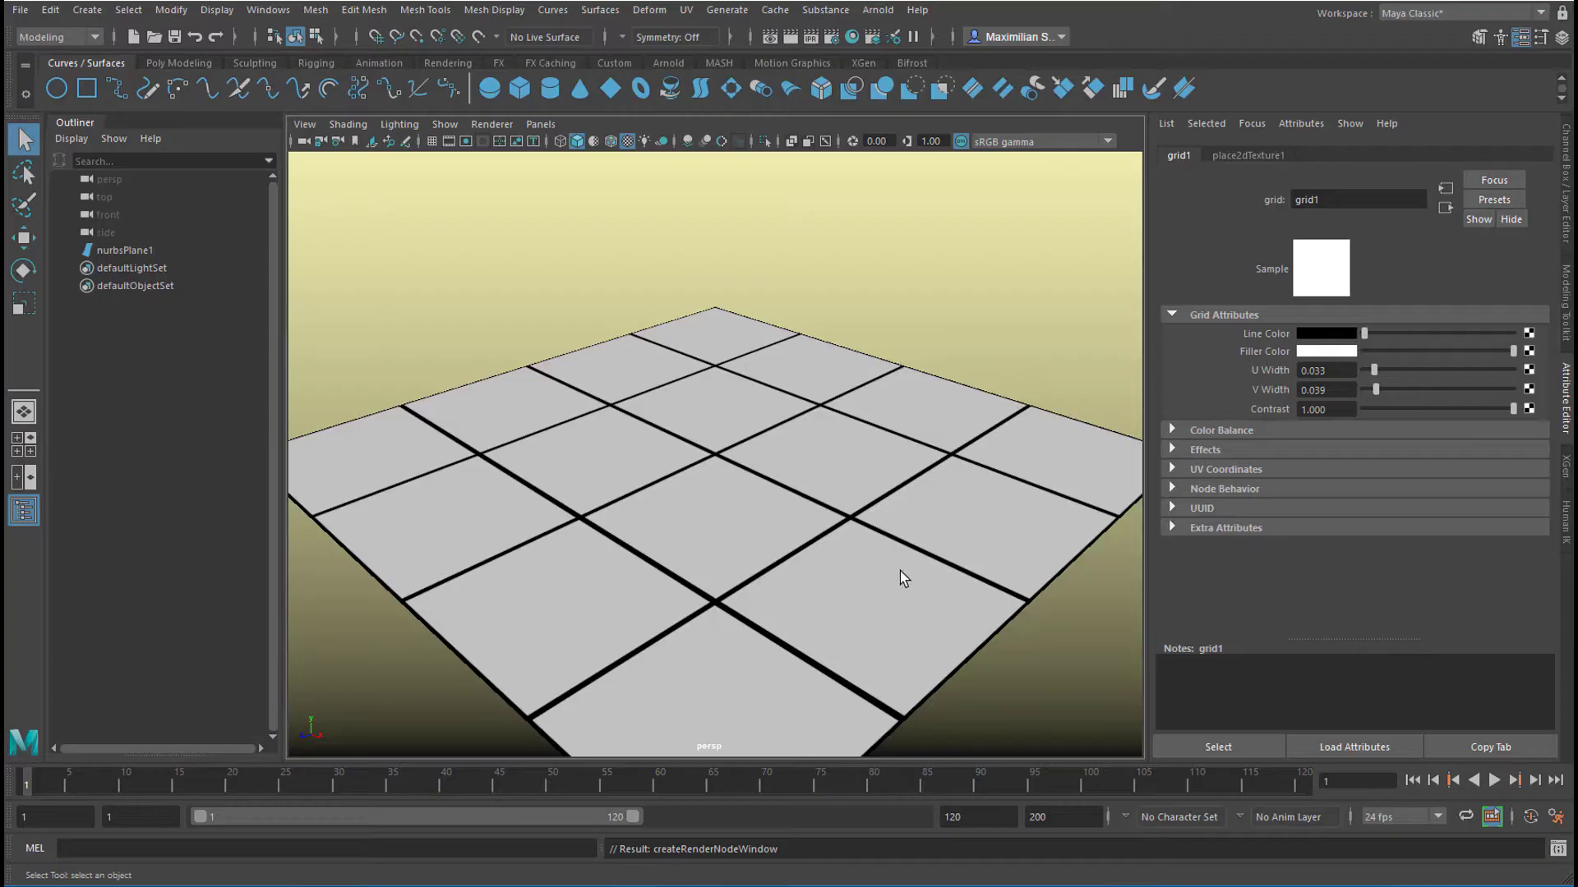
scroll(887, 565, down, 3)
scroll(787, 373, up, 3)
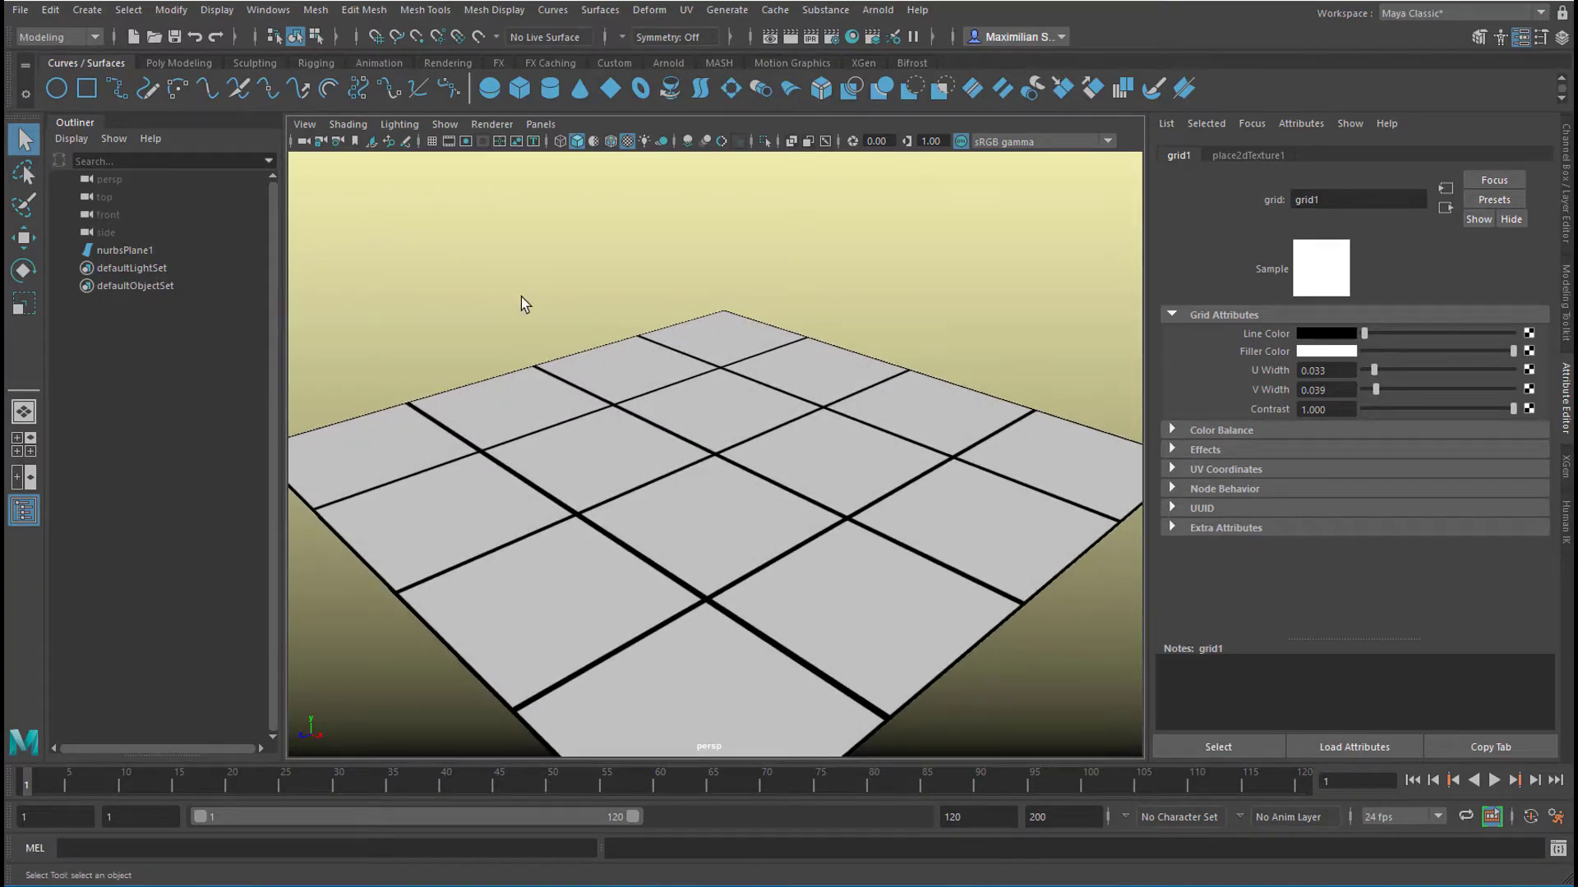
Create an extruded Type mesh reading "@".
click(185, 62)
click(352, 87)
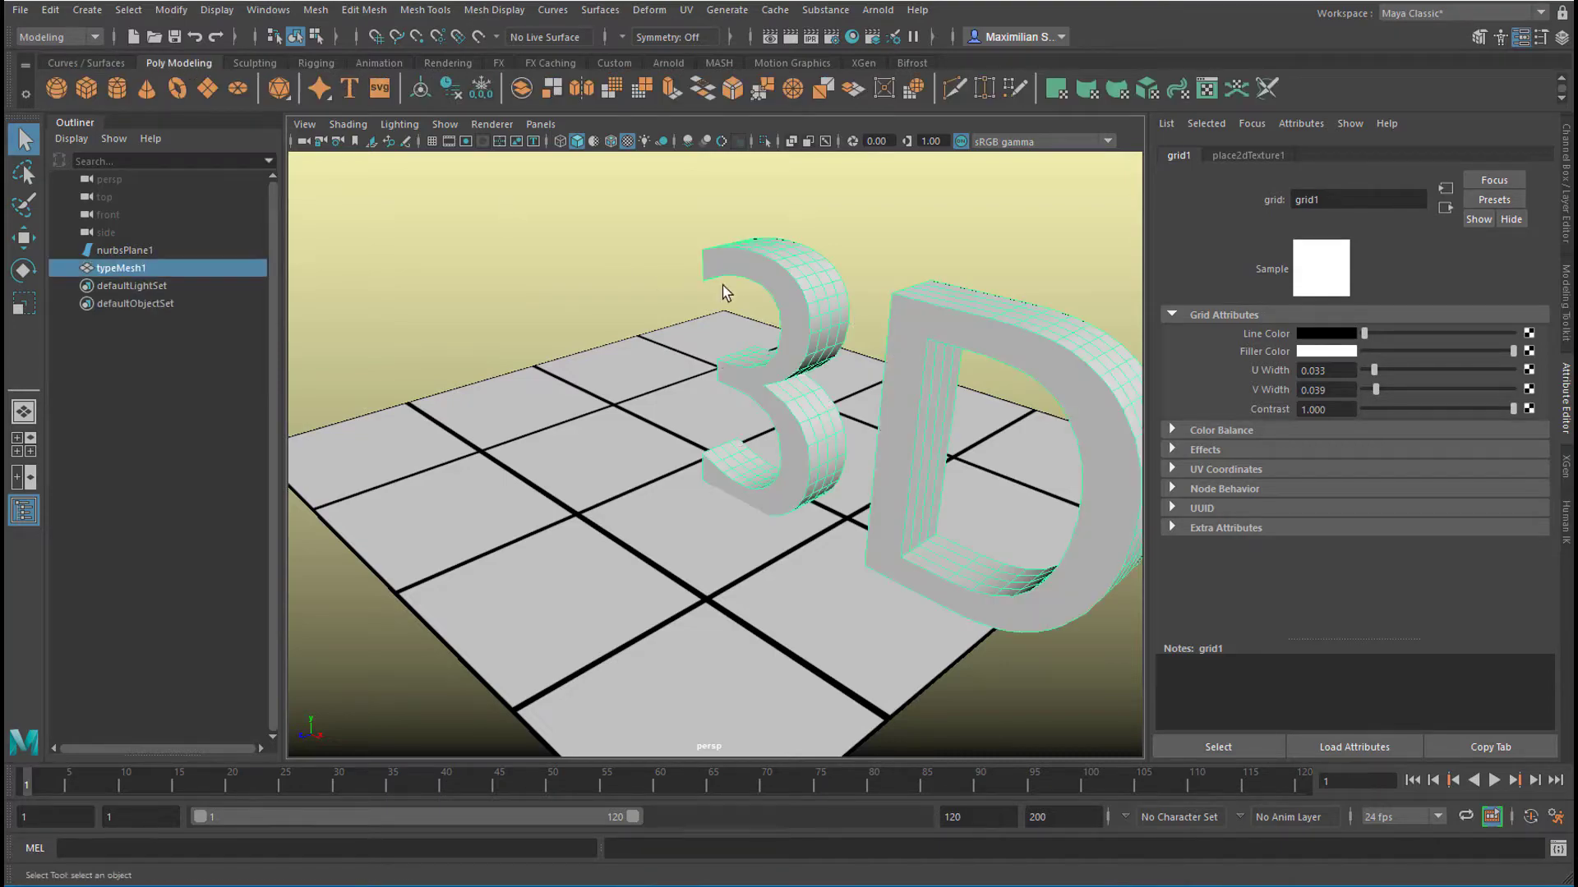
click(1235, 287)
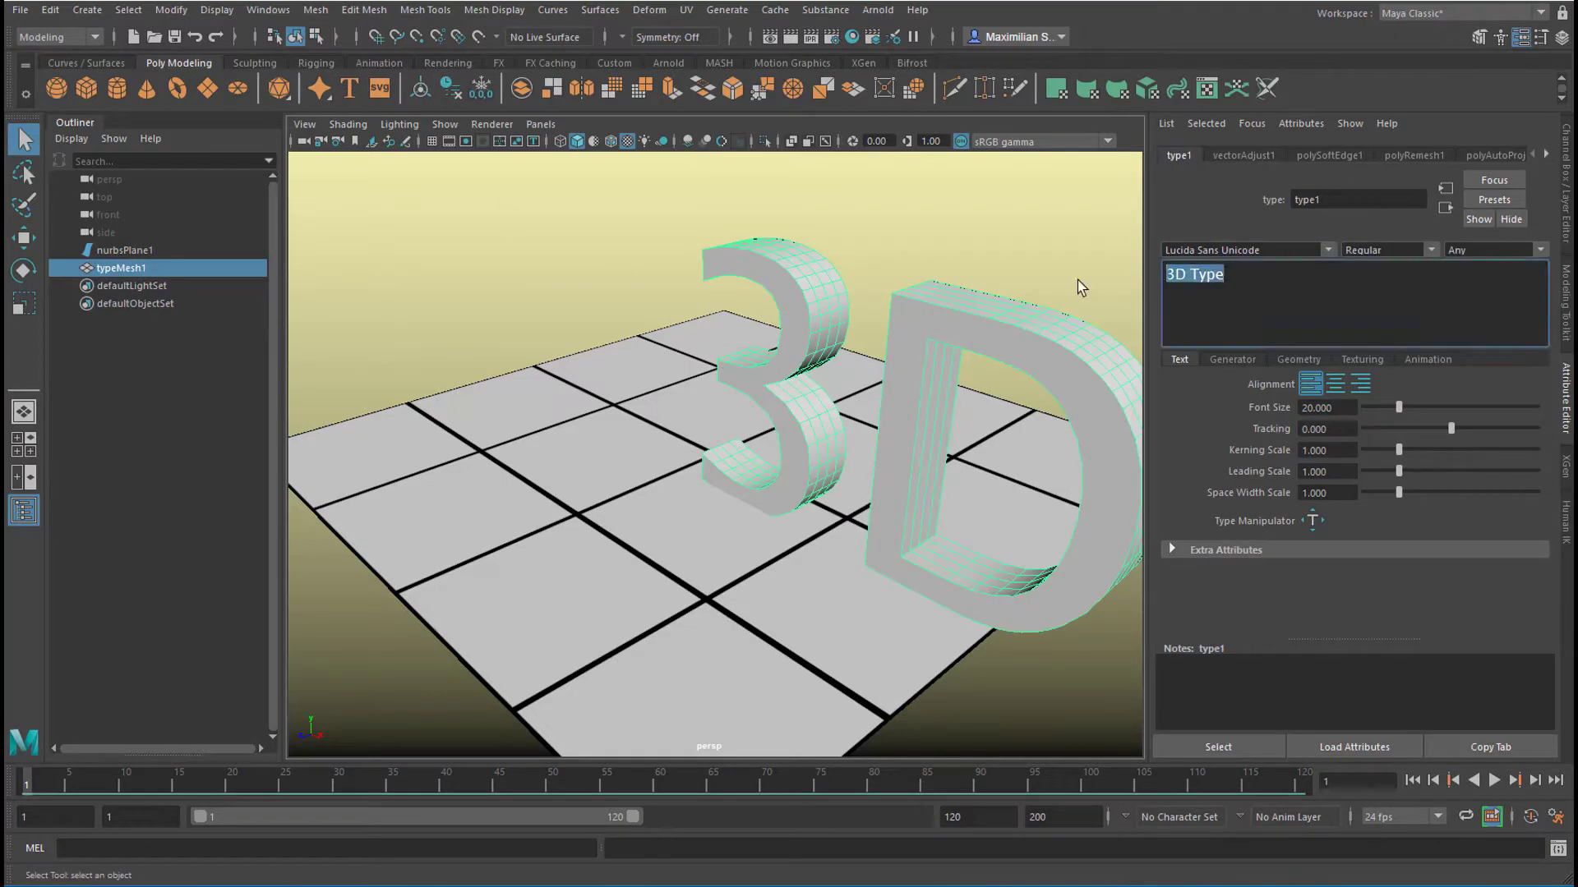
text(@)
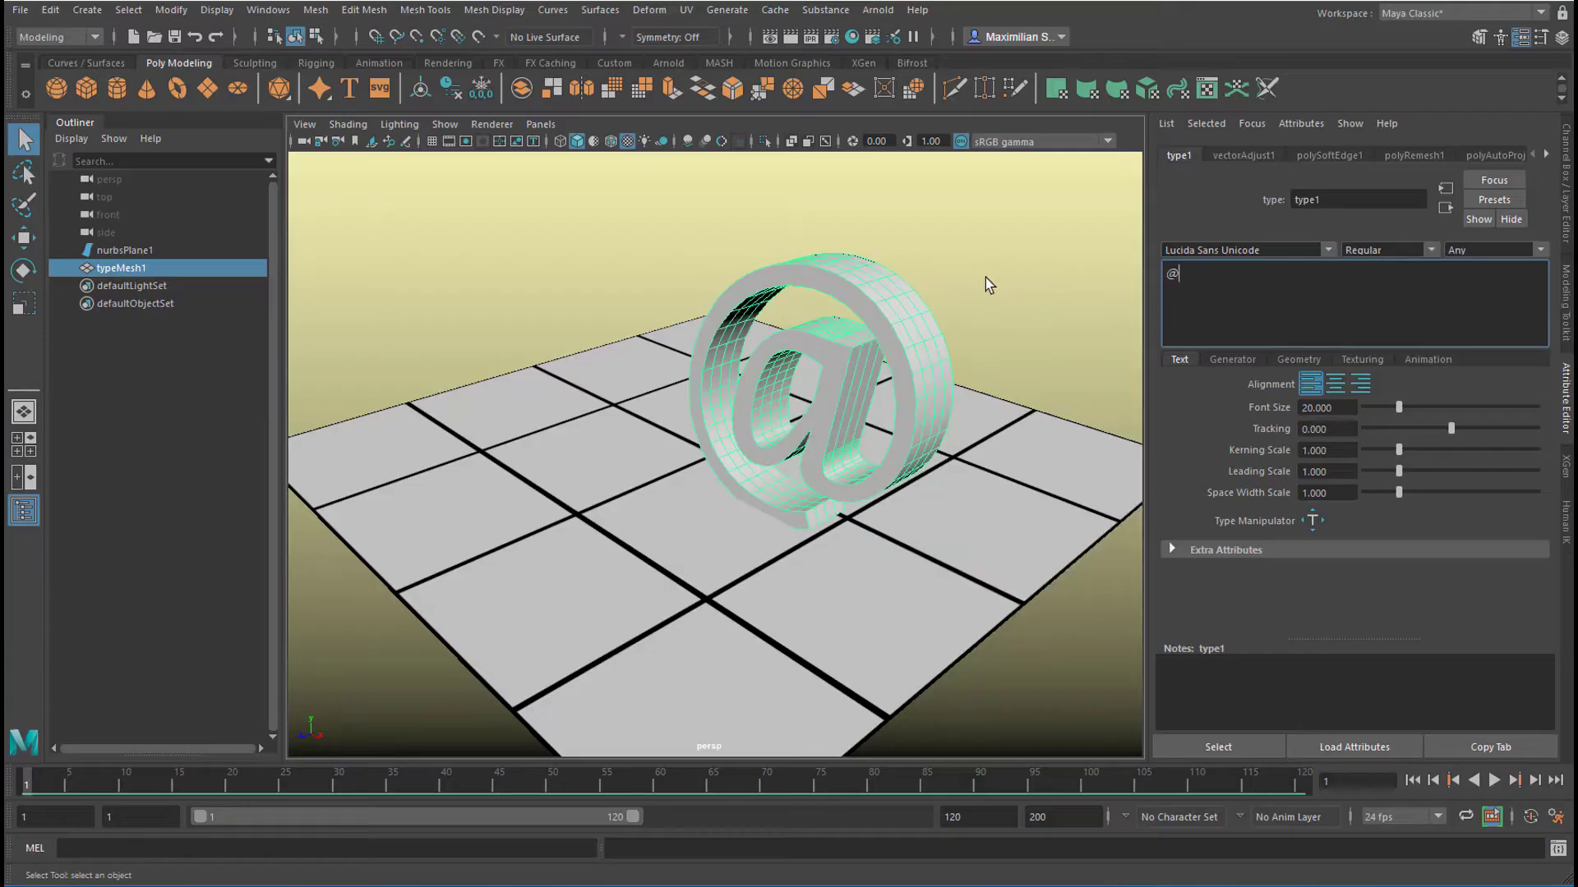
click(834, 378)
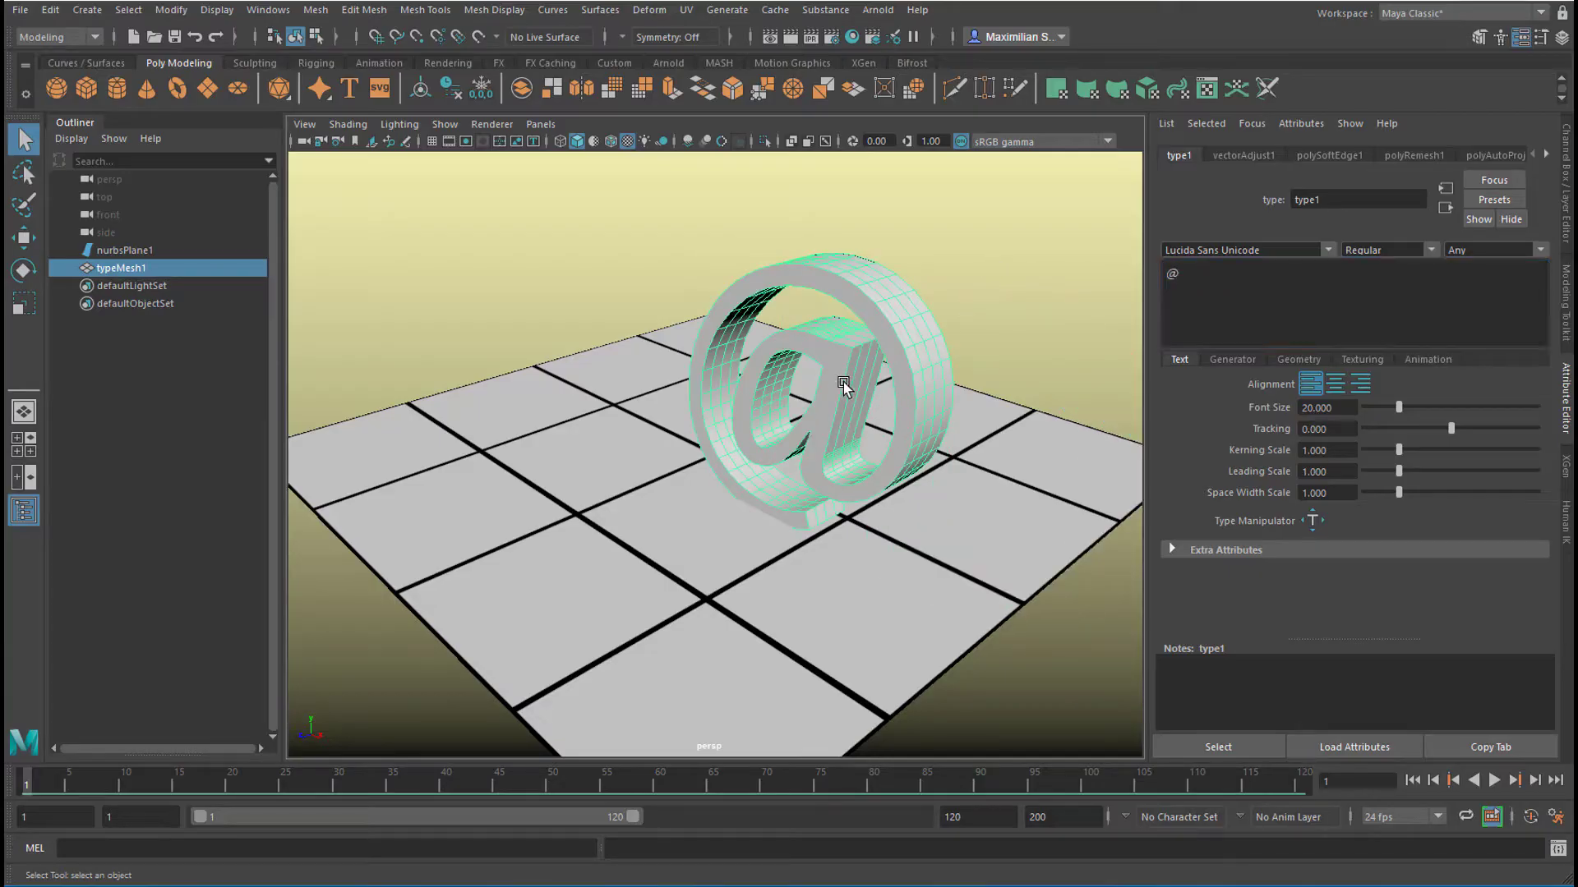
Scale the @ mesh down to about 0.343.
key(r)
drag(706, 469, 494, 523)
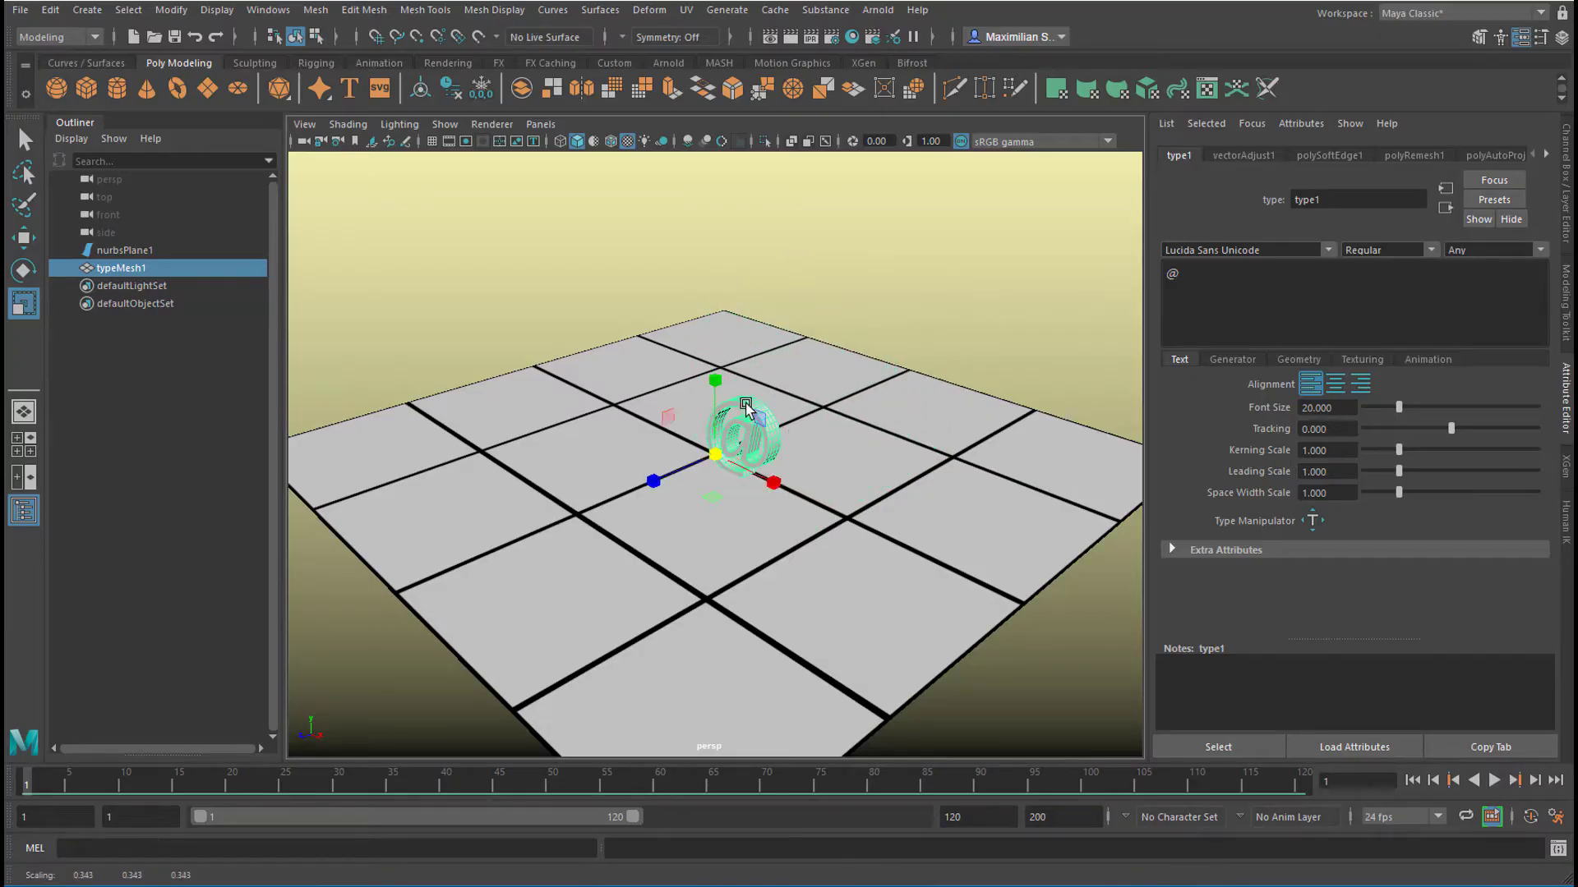
right_drag(746, 405, 763, 860)
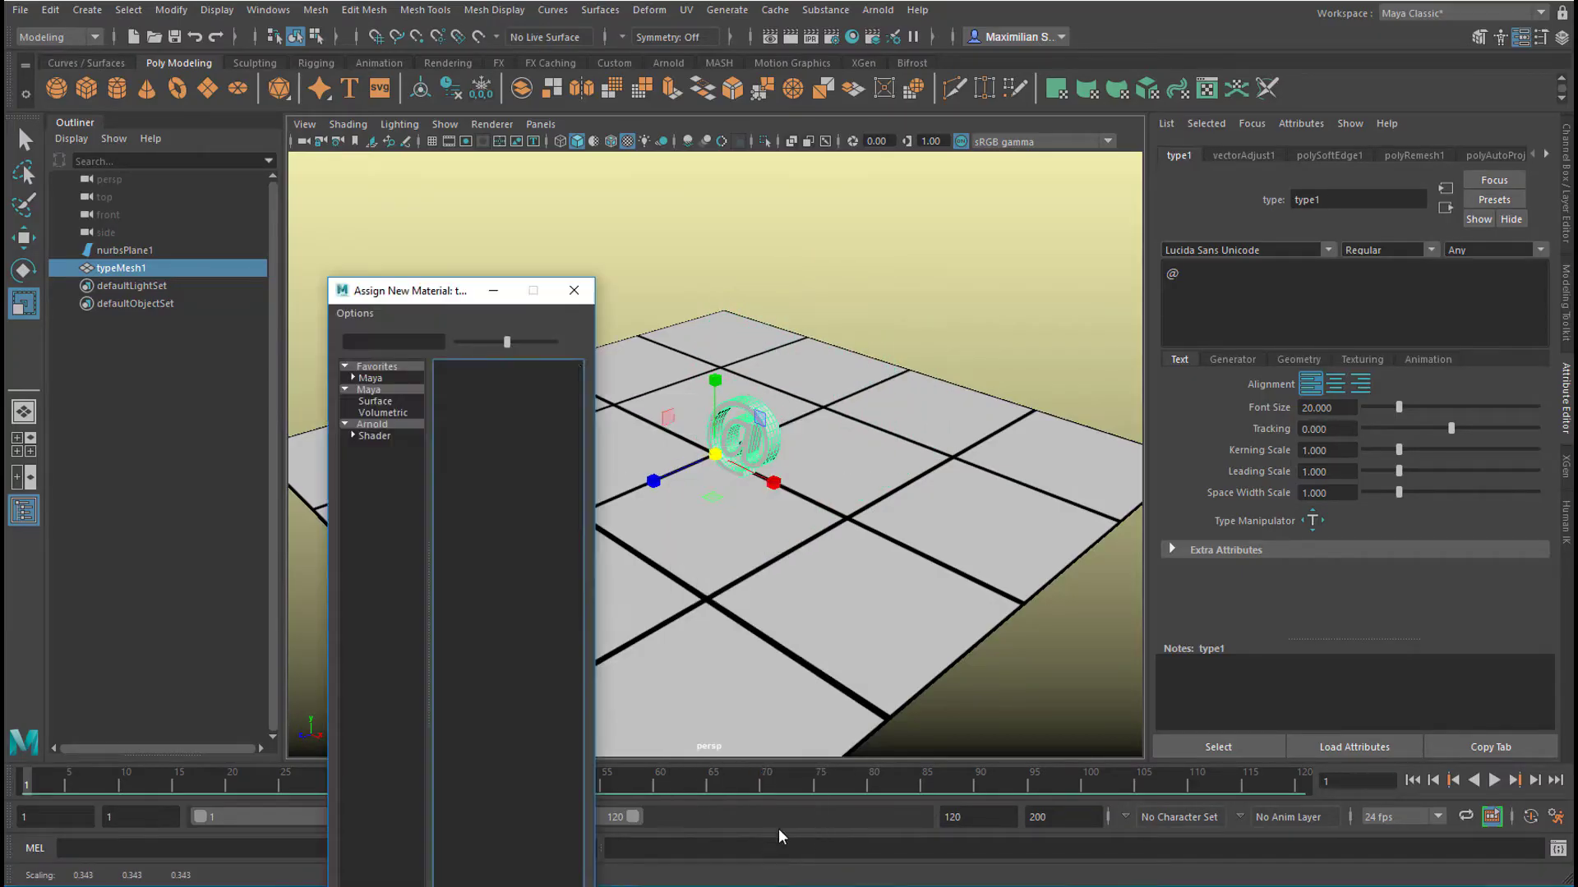
Give the @ mesh a new aiStandardSurface material with a pink base colour.
click(372, 424)
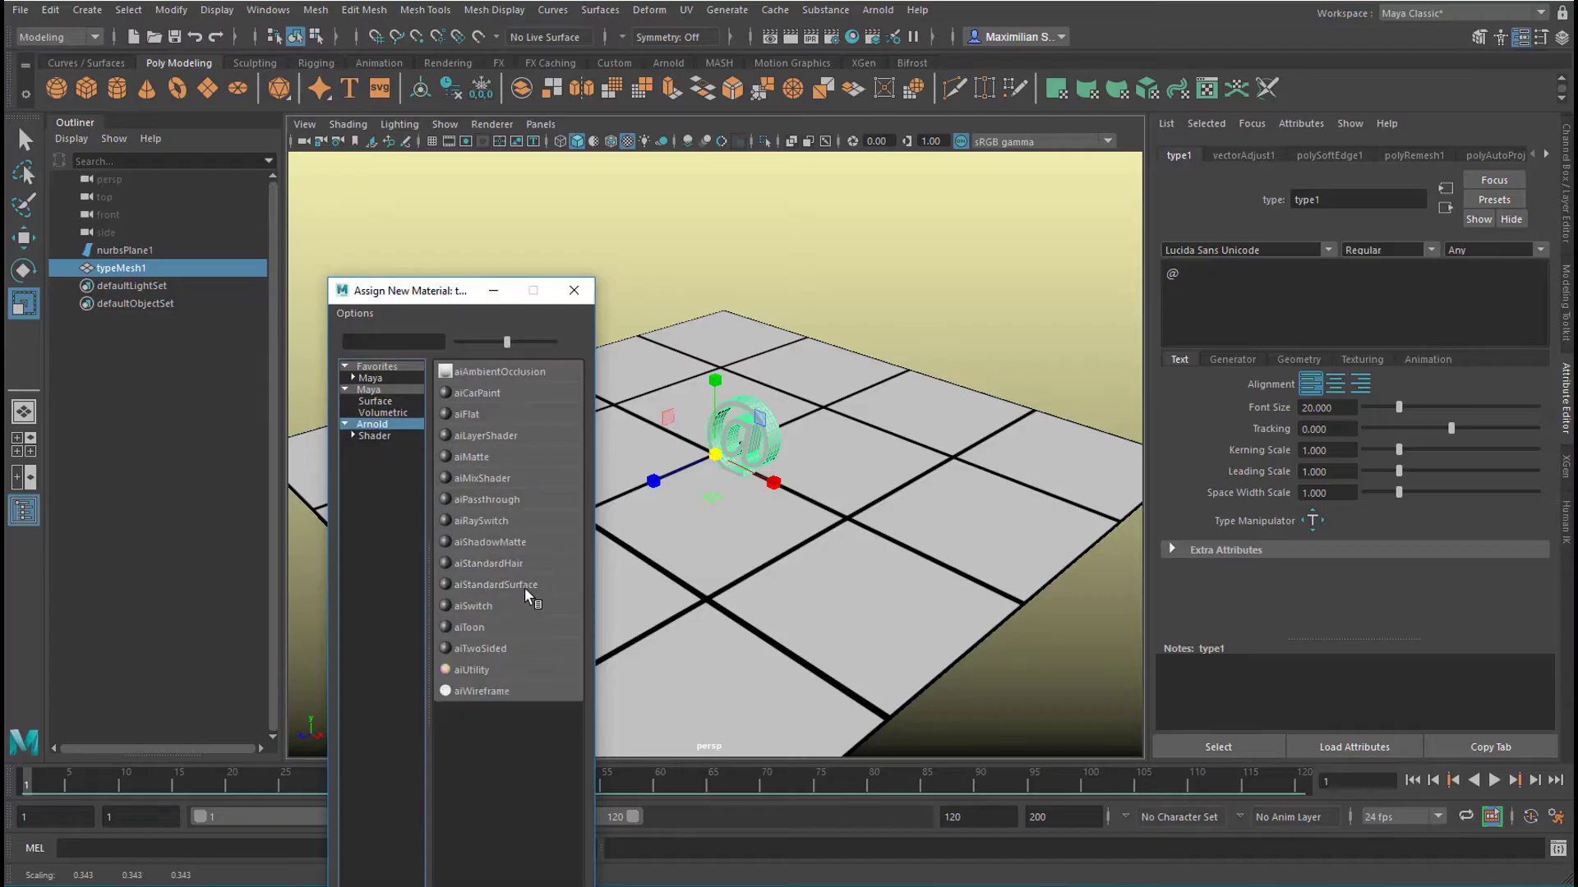
click(524, 588)
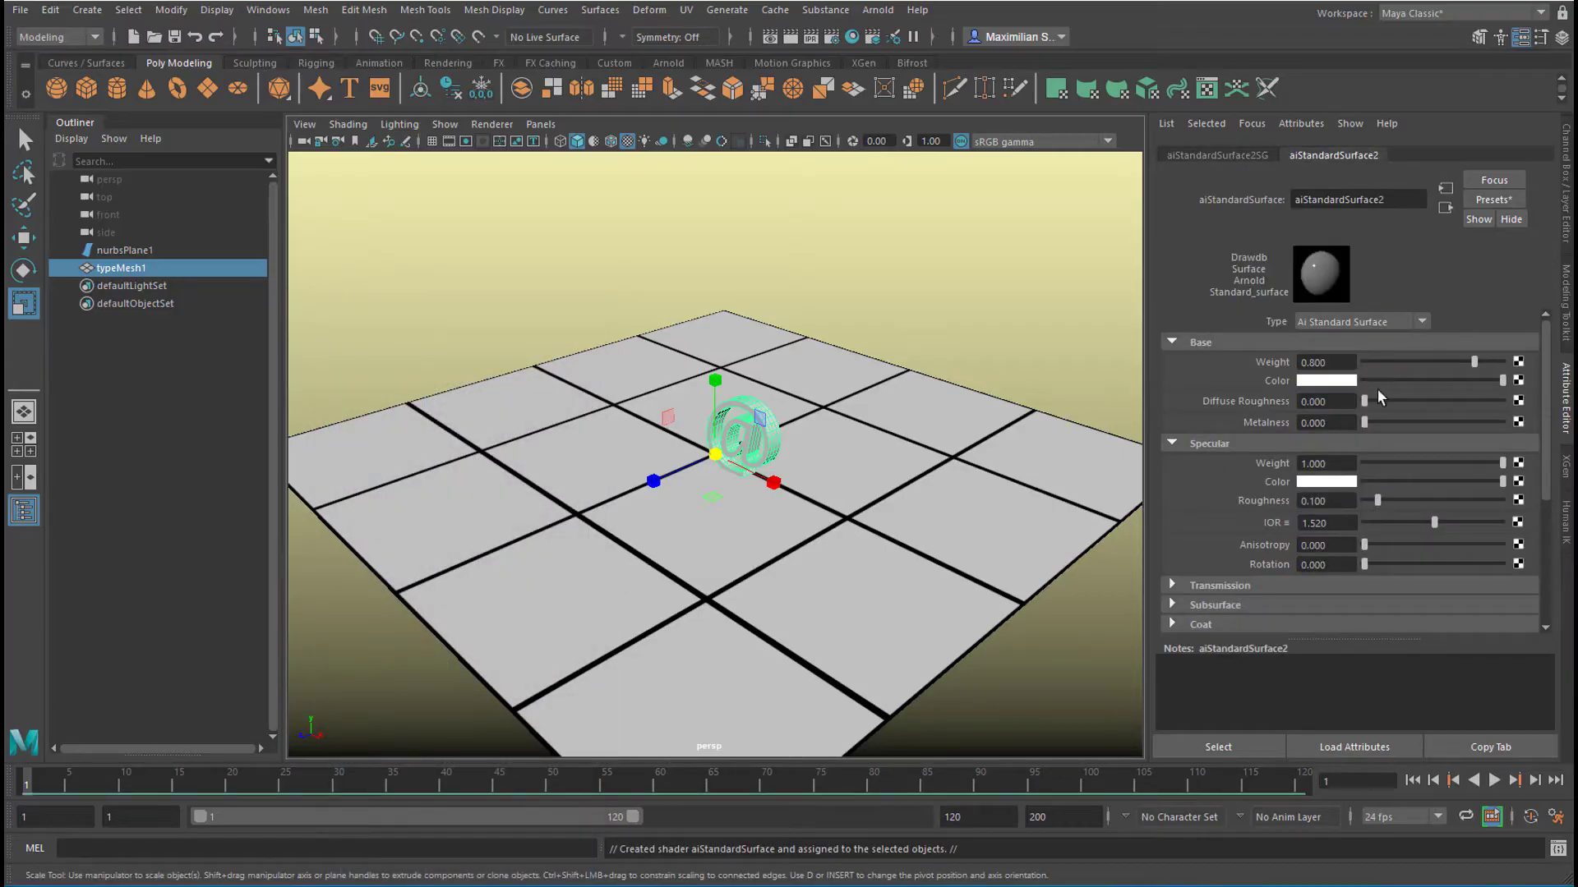
click(1337, 382)
click(1477, 423)
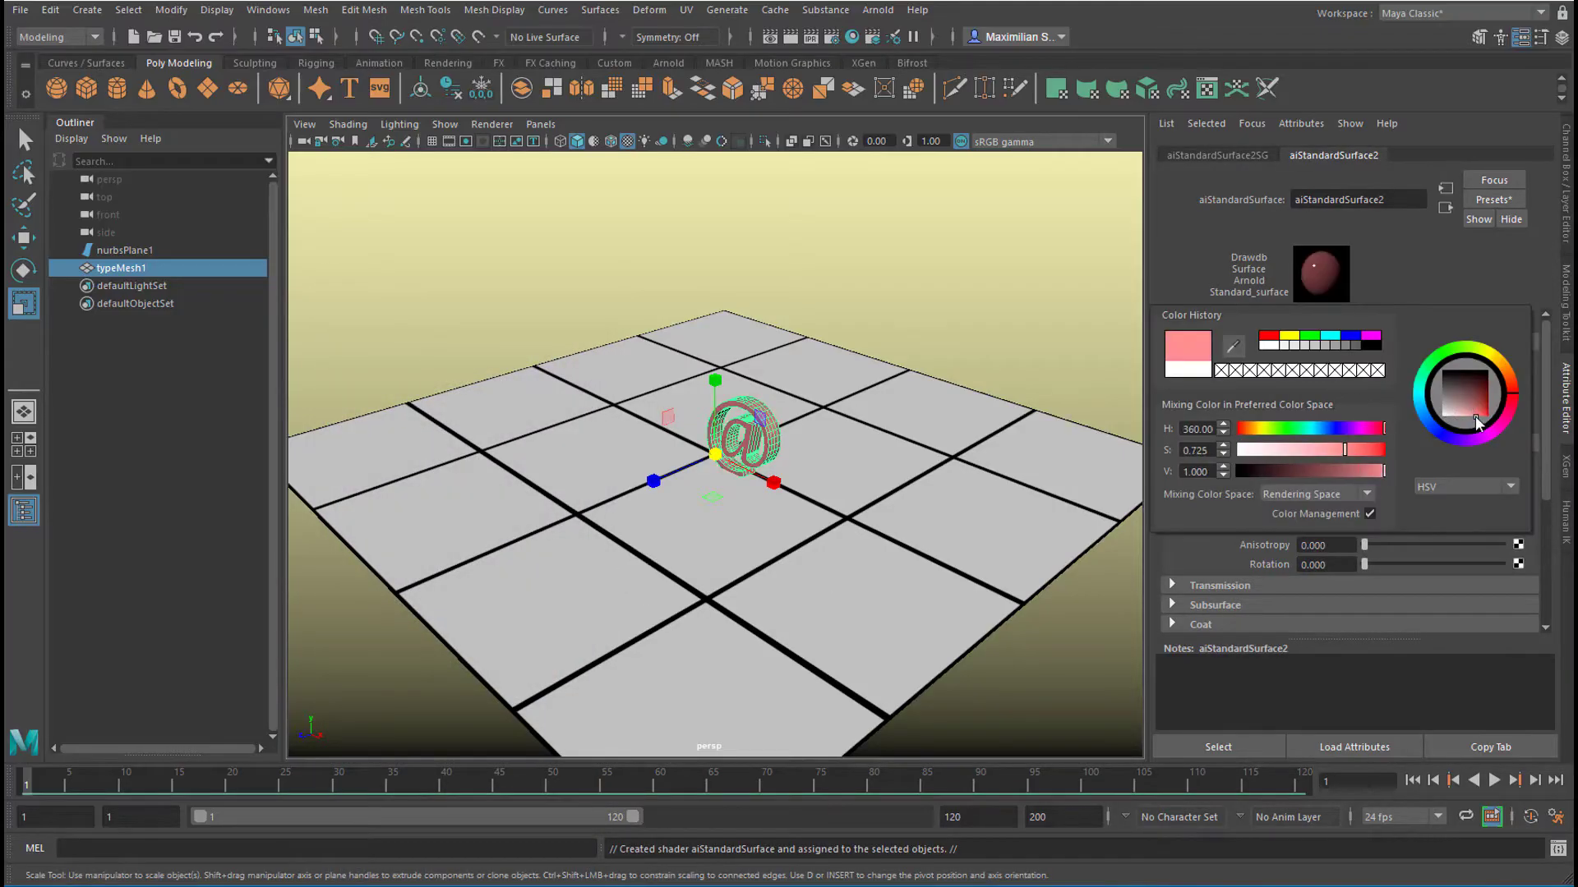
Deselect the @ mesh and orbit the view around it.
click(304, 616)
alt+drag(584, 564, 740, 553)
alt+right_drag(740, 553, 954, 545)
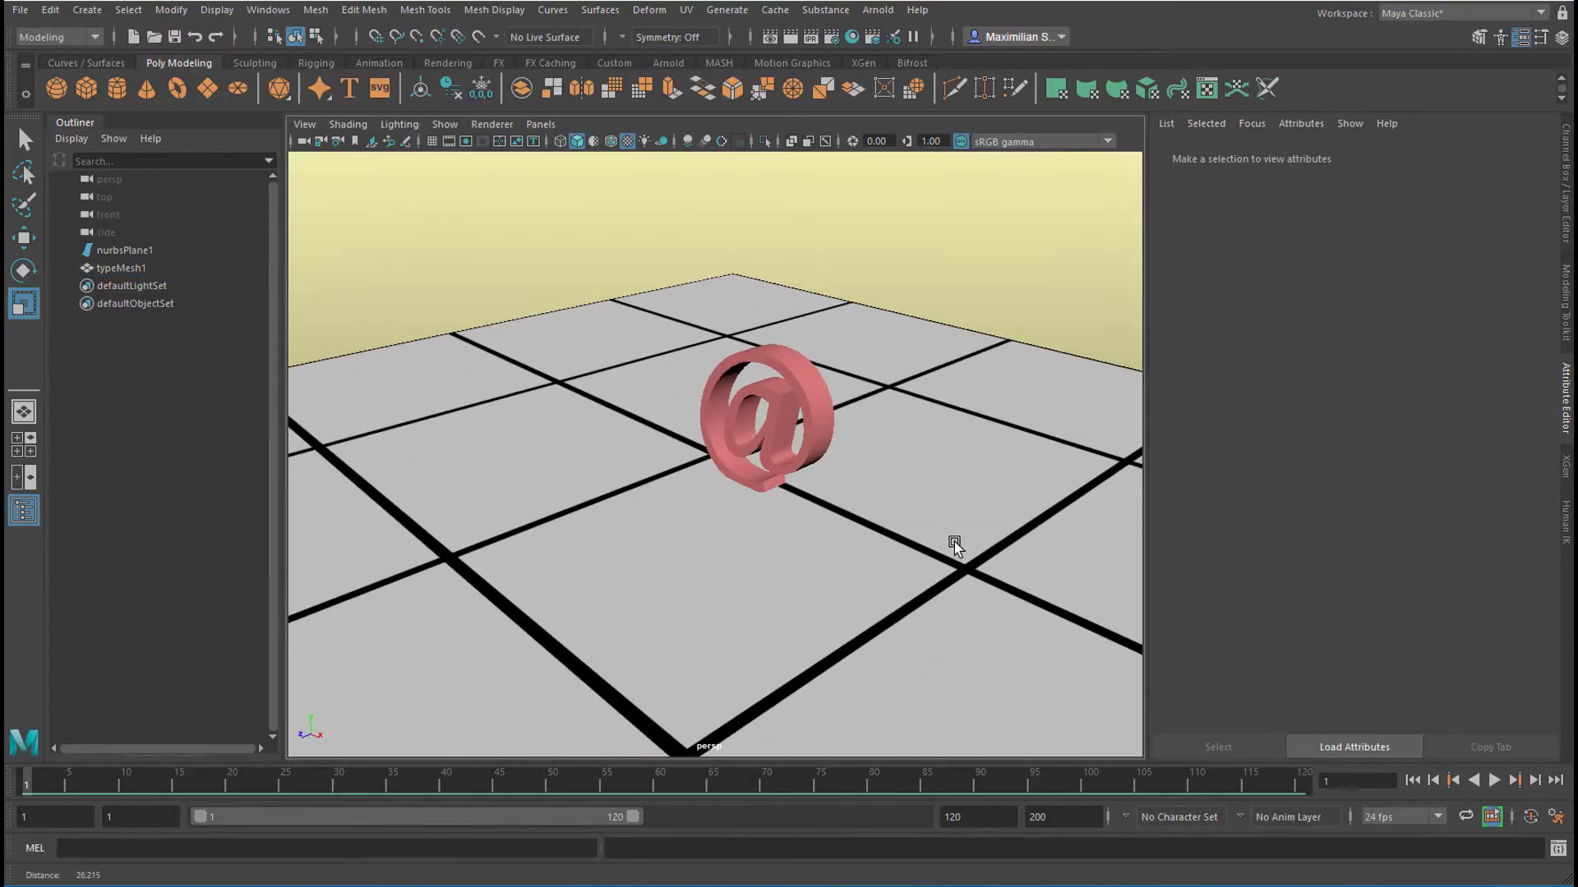
alt+drag(954, 545, 951, 584)
alt+drag(940, 517, 912, 521)
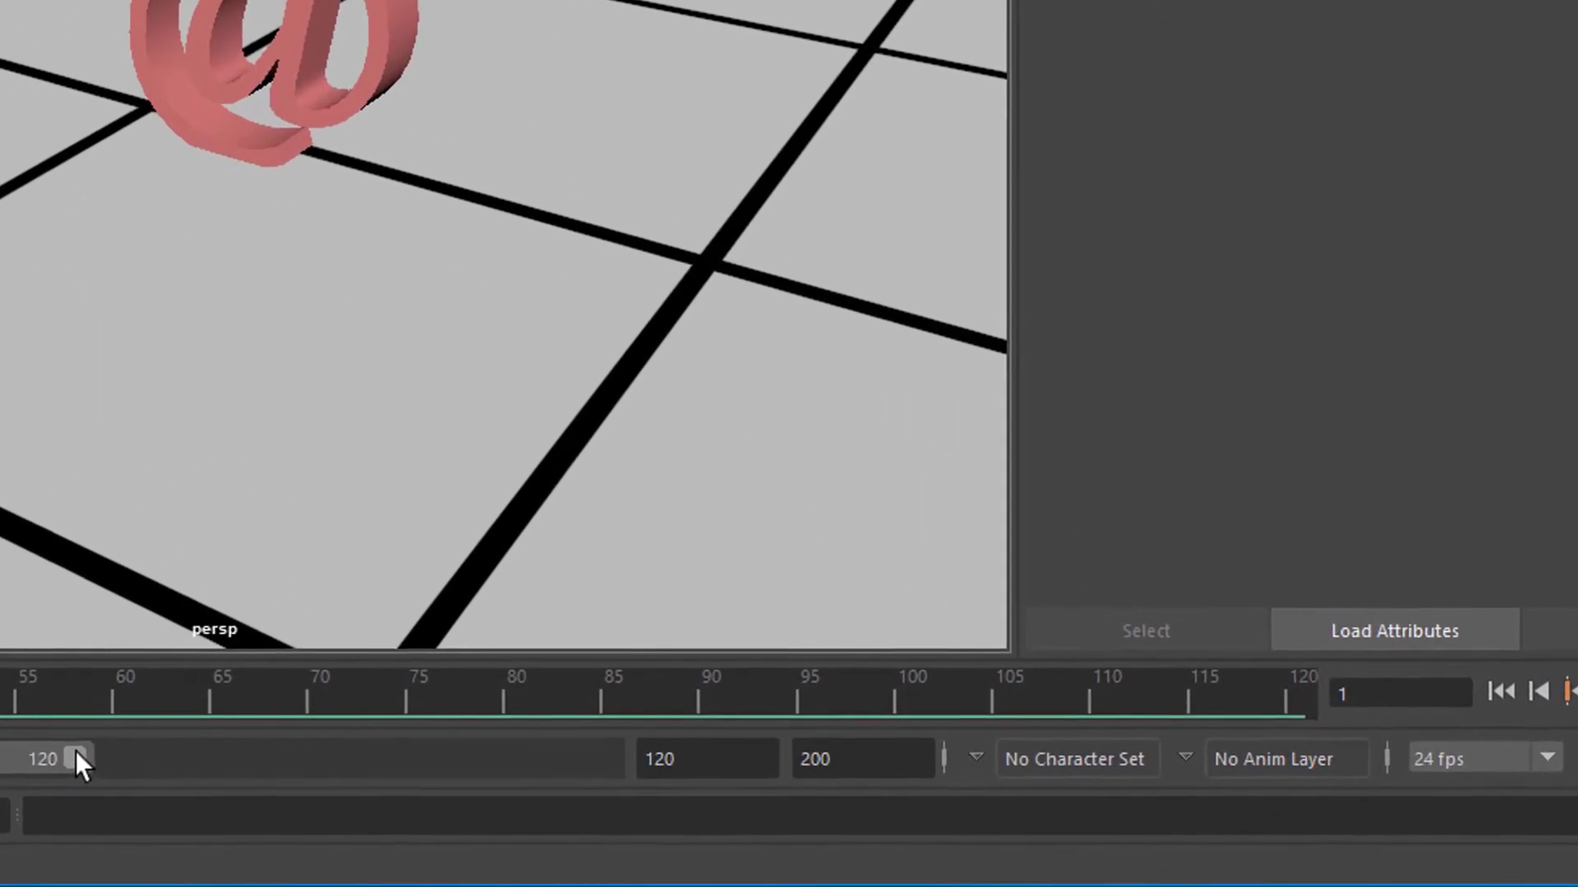
Extend the timeline playback range to end at frame 200.
drag(135, 765, 517, 766)
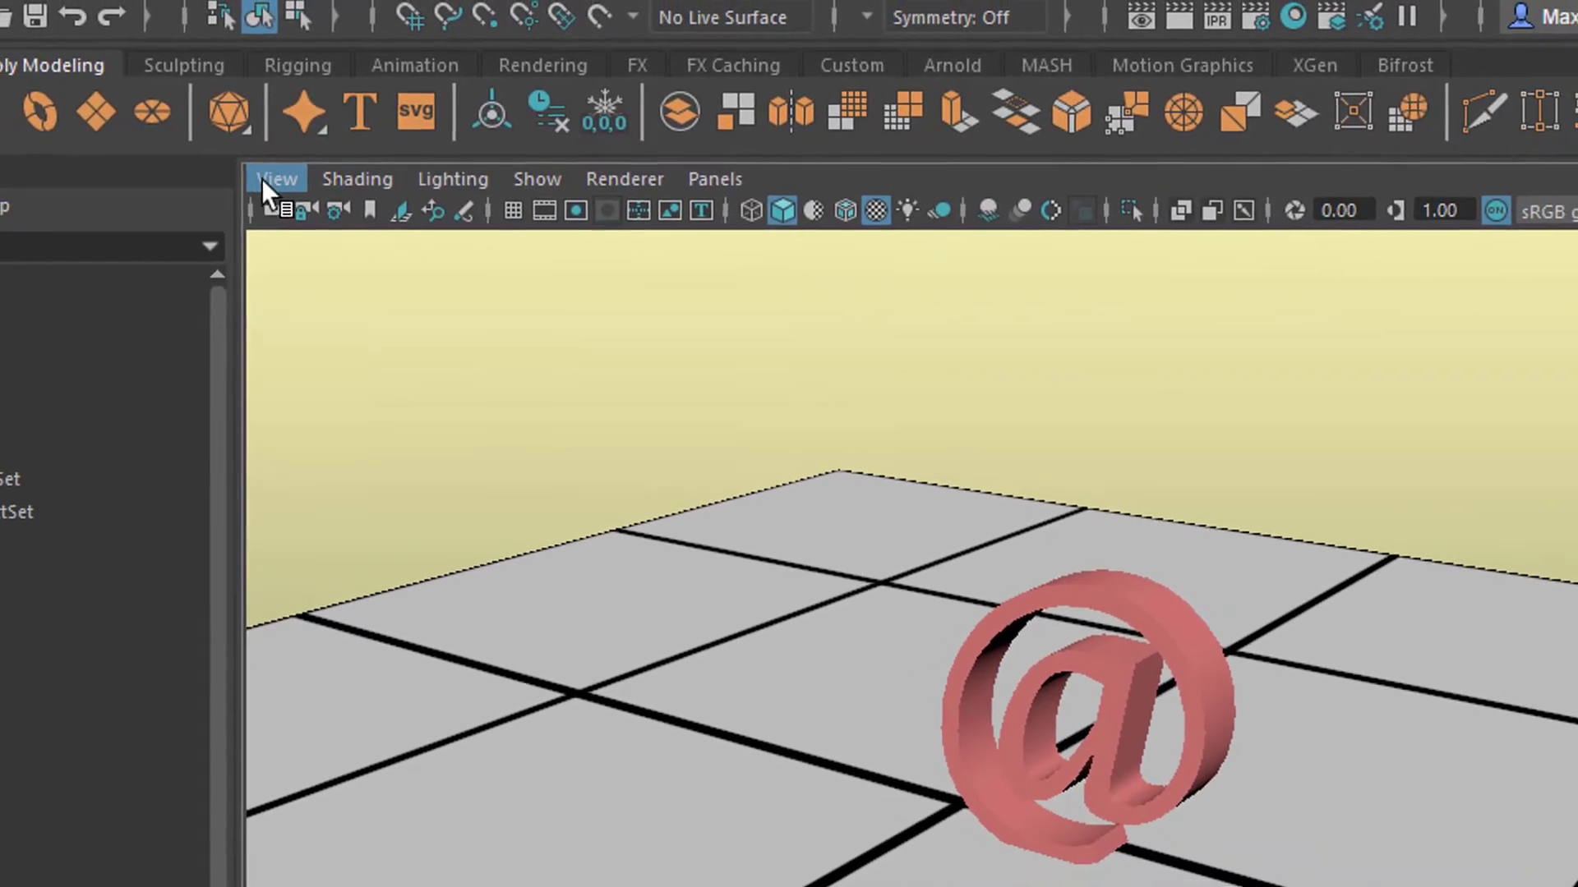
click(267, 191)
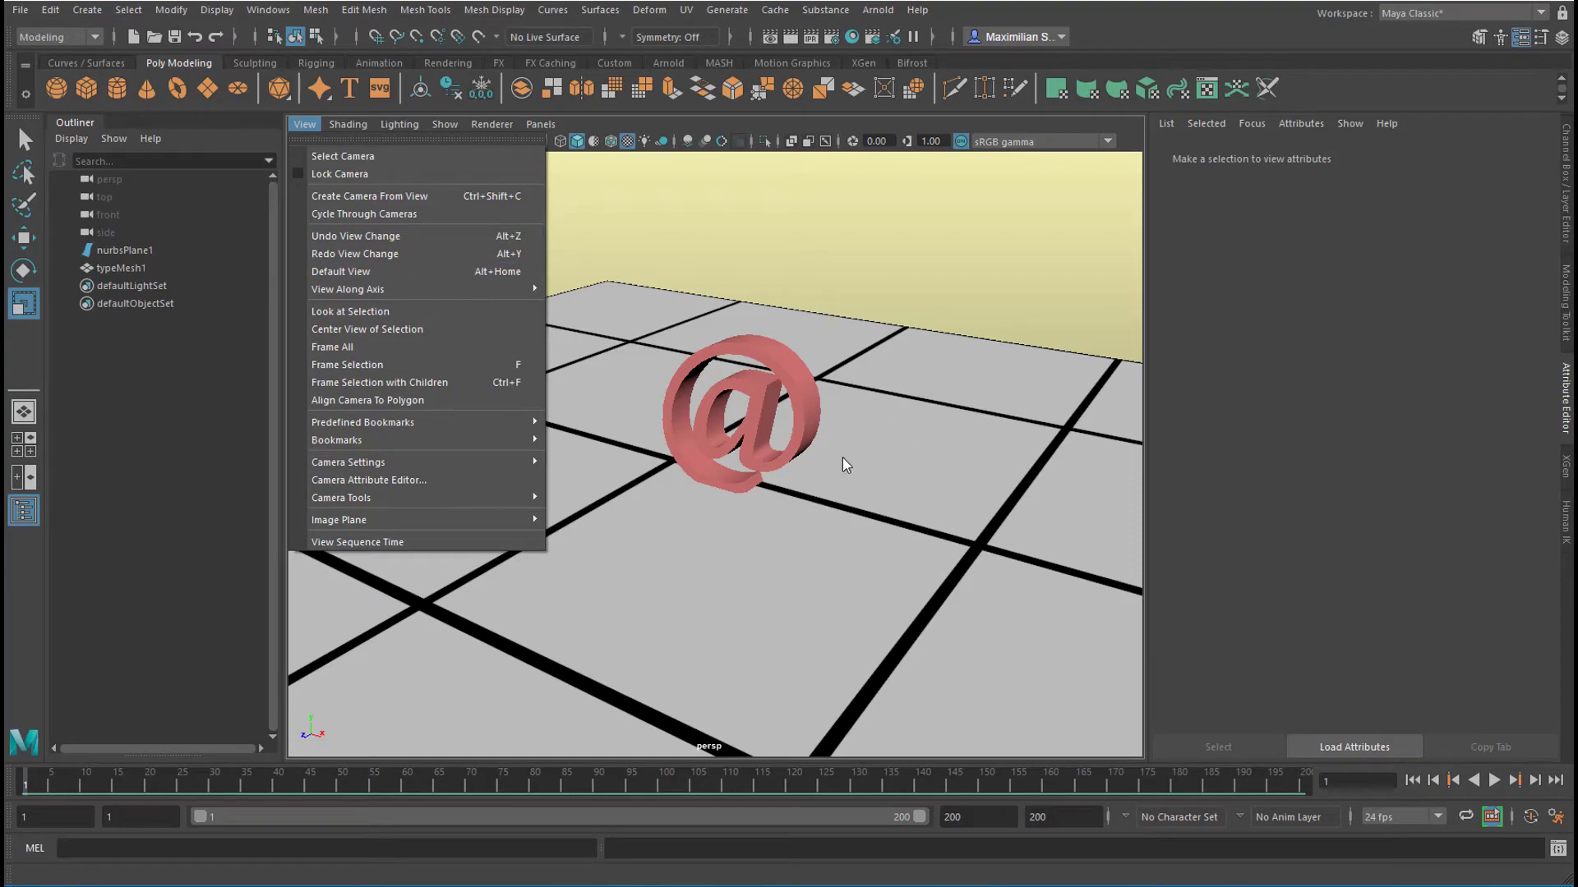
Create a camera from the current view, rename it ourCam, and key it at frame 1.
click(416, 198)
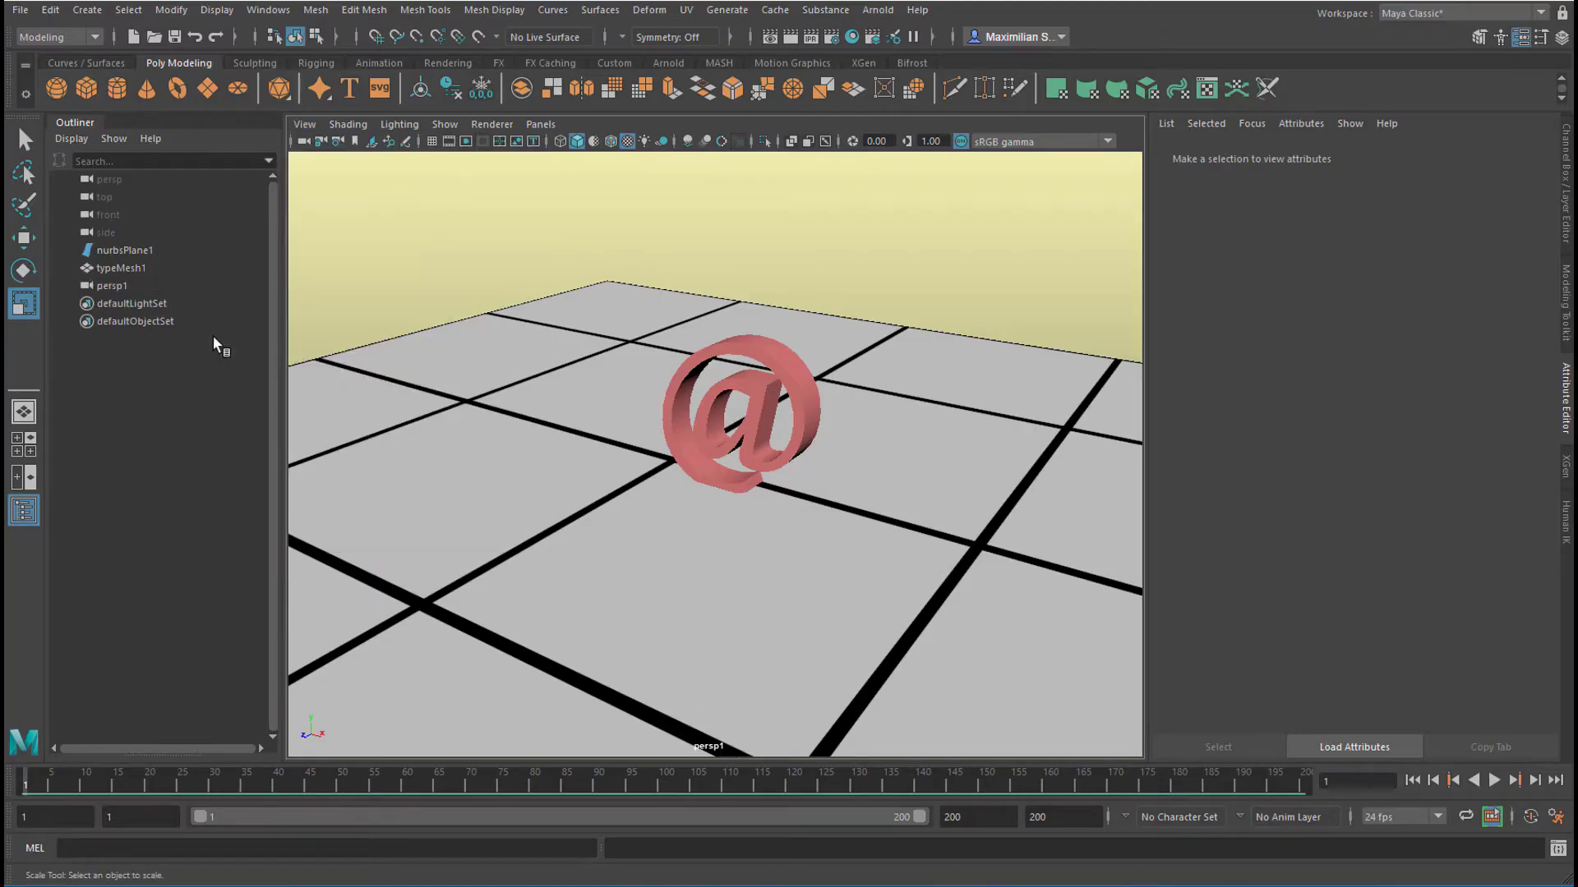
click(112, 286)
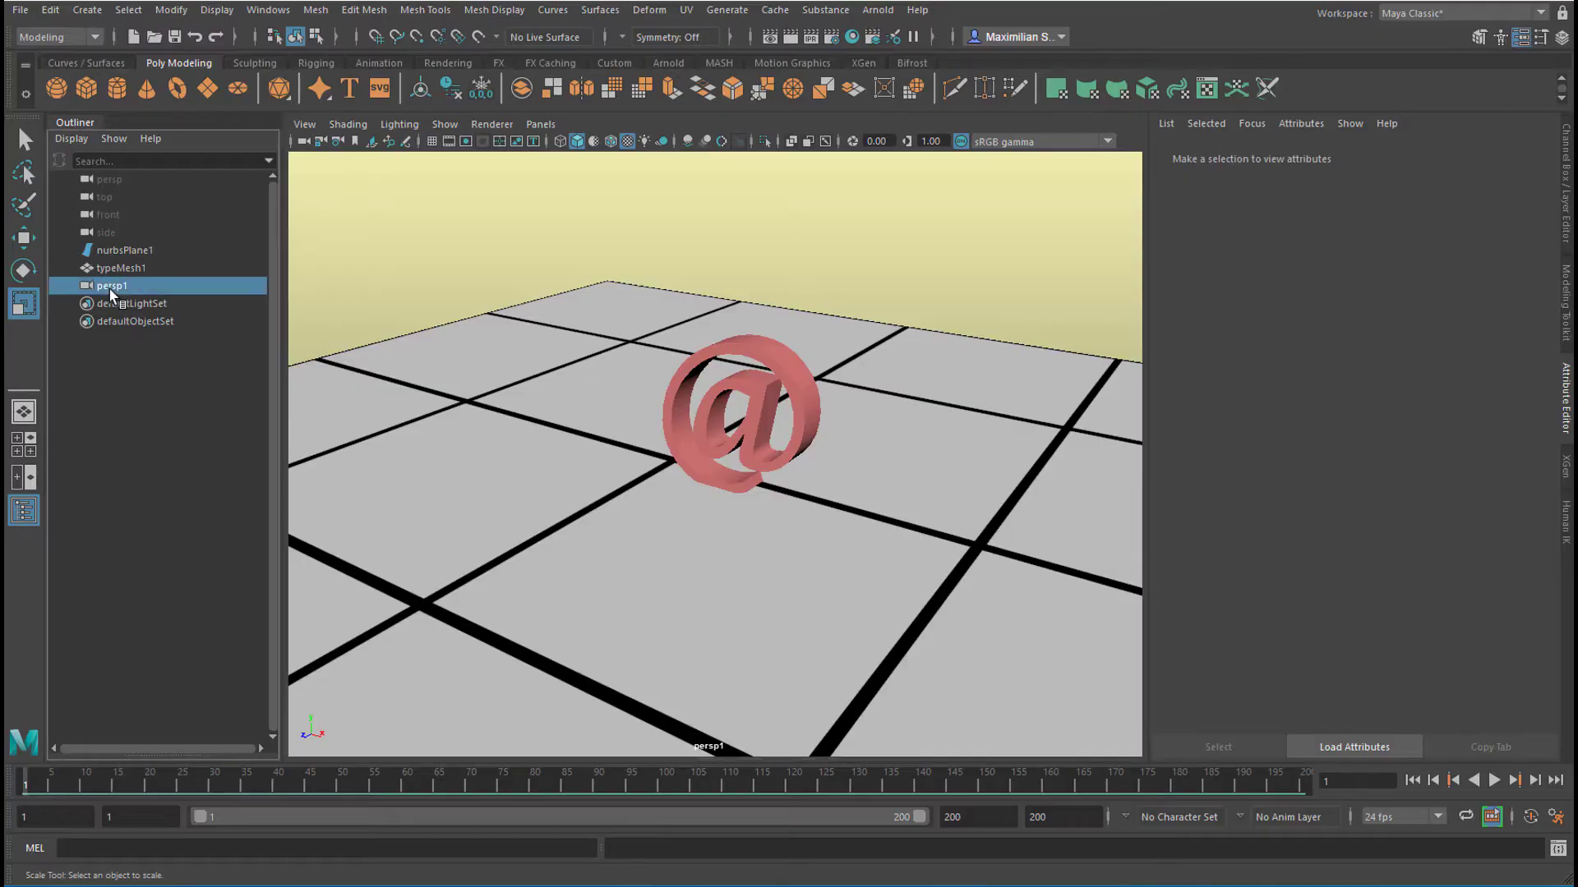
double_click(112, 286)
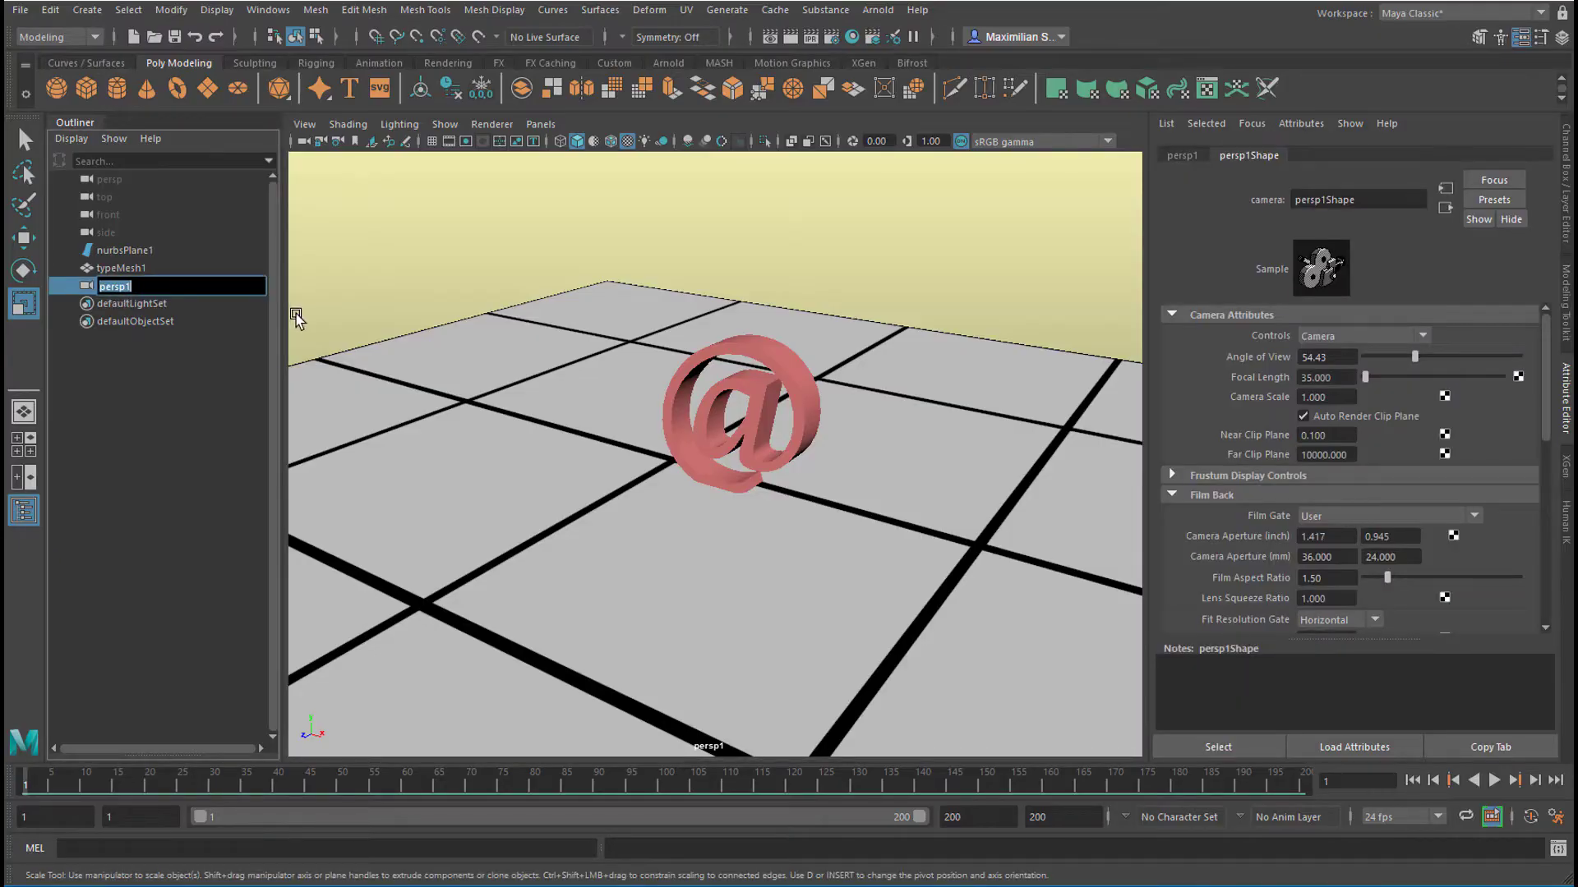
text(ourCam)
key(Return)
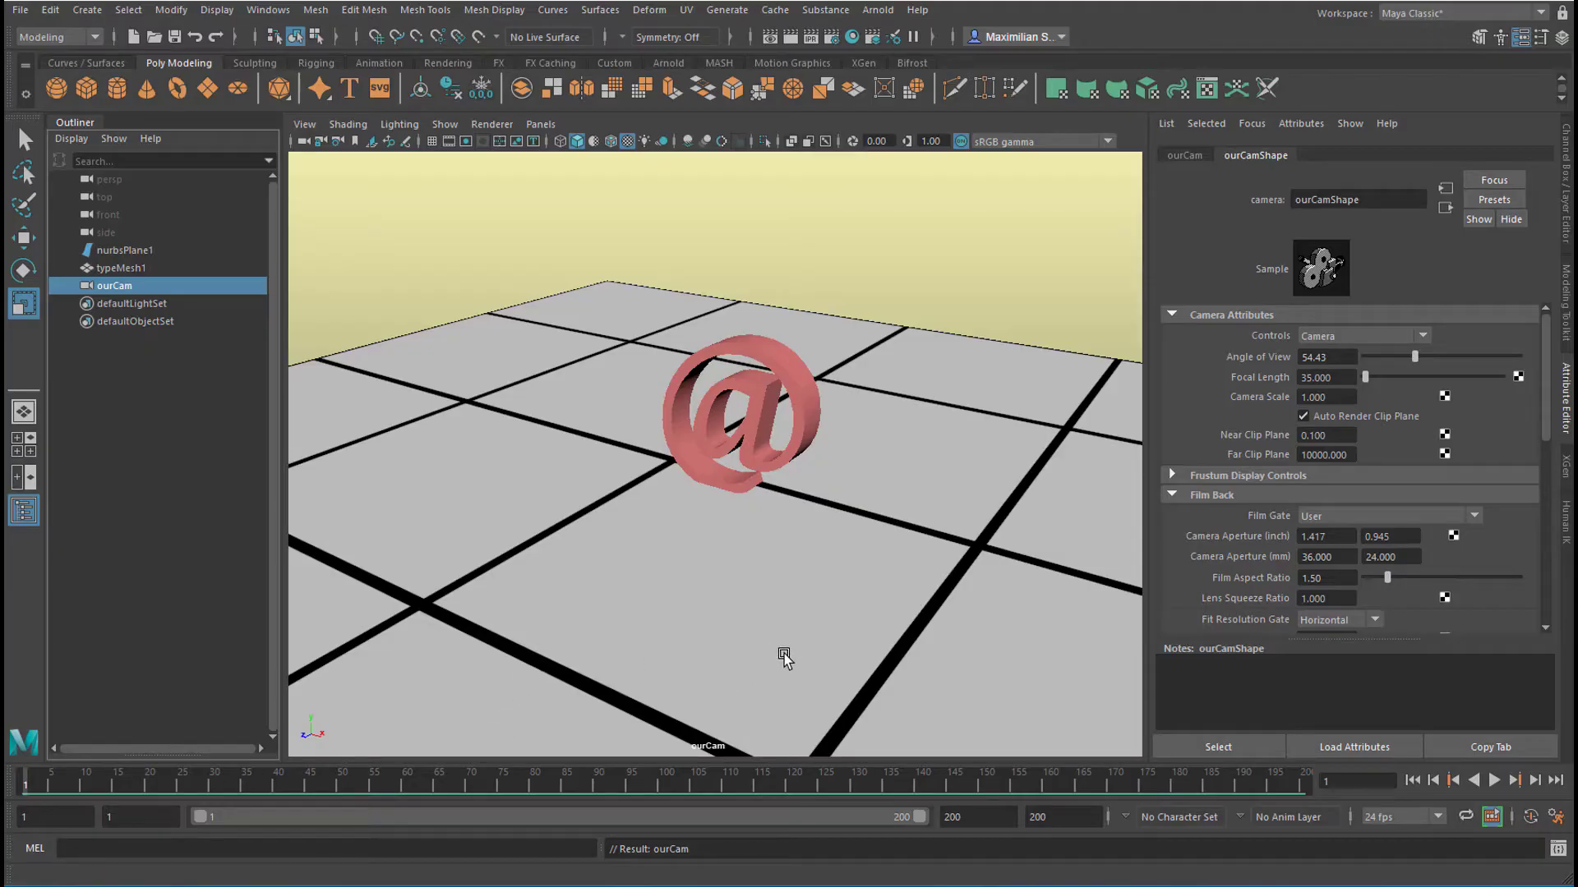
key(r)
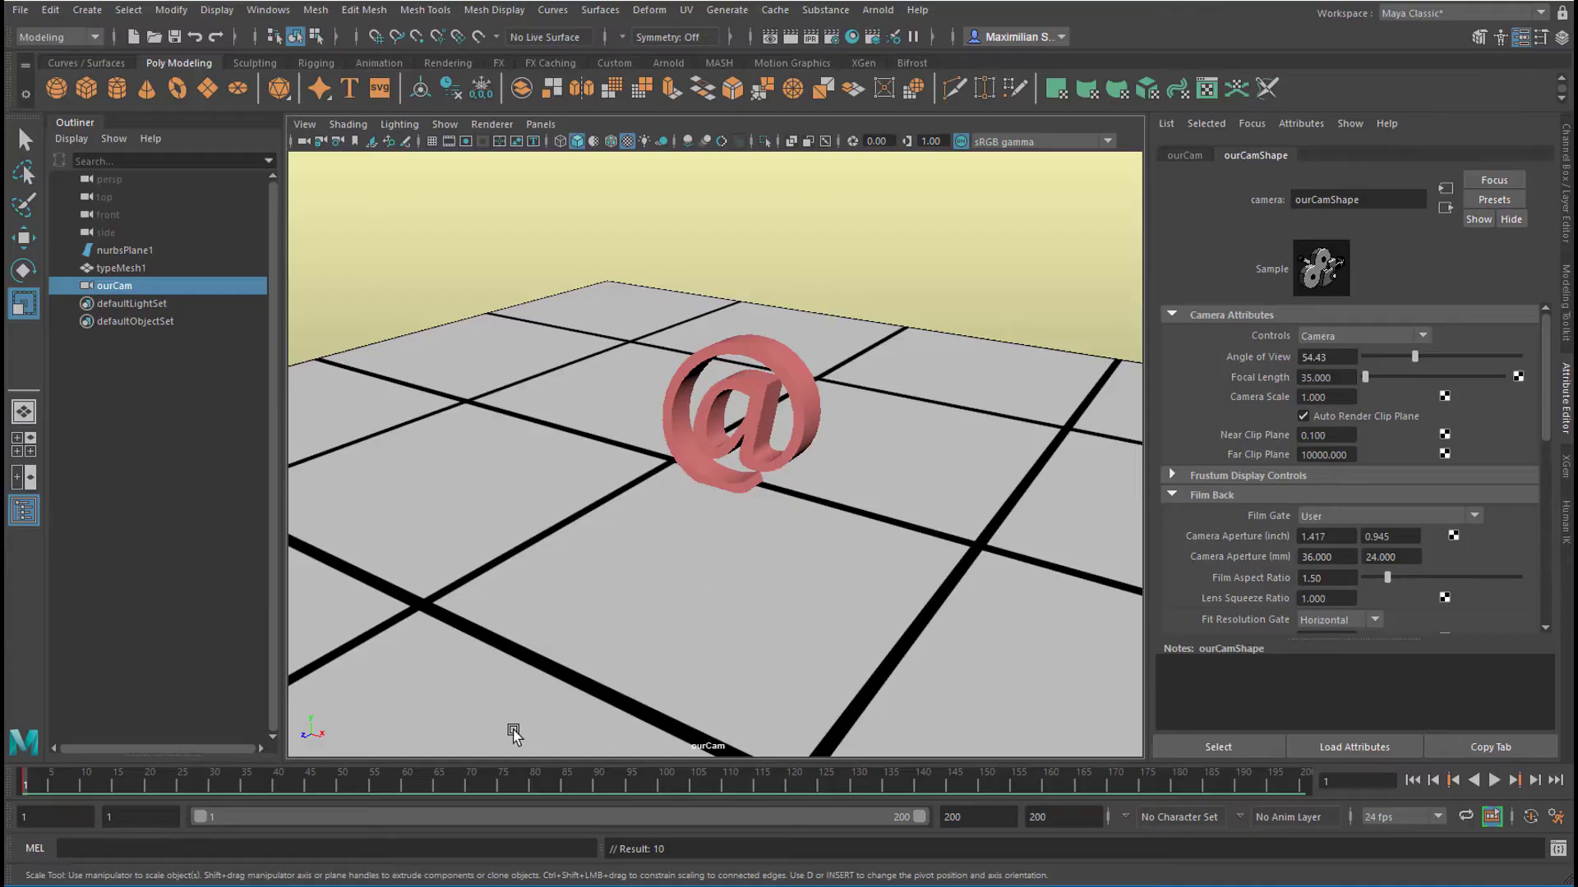
At frame 200, move ourCam higher and farther back from the @.
drag(300, 788, 1315, 812)
alt+drag(697, 572, 846, 539)
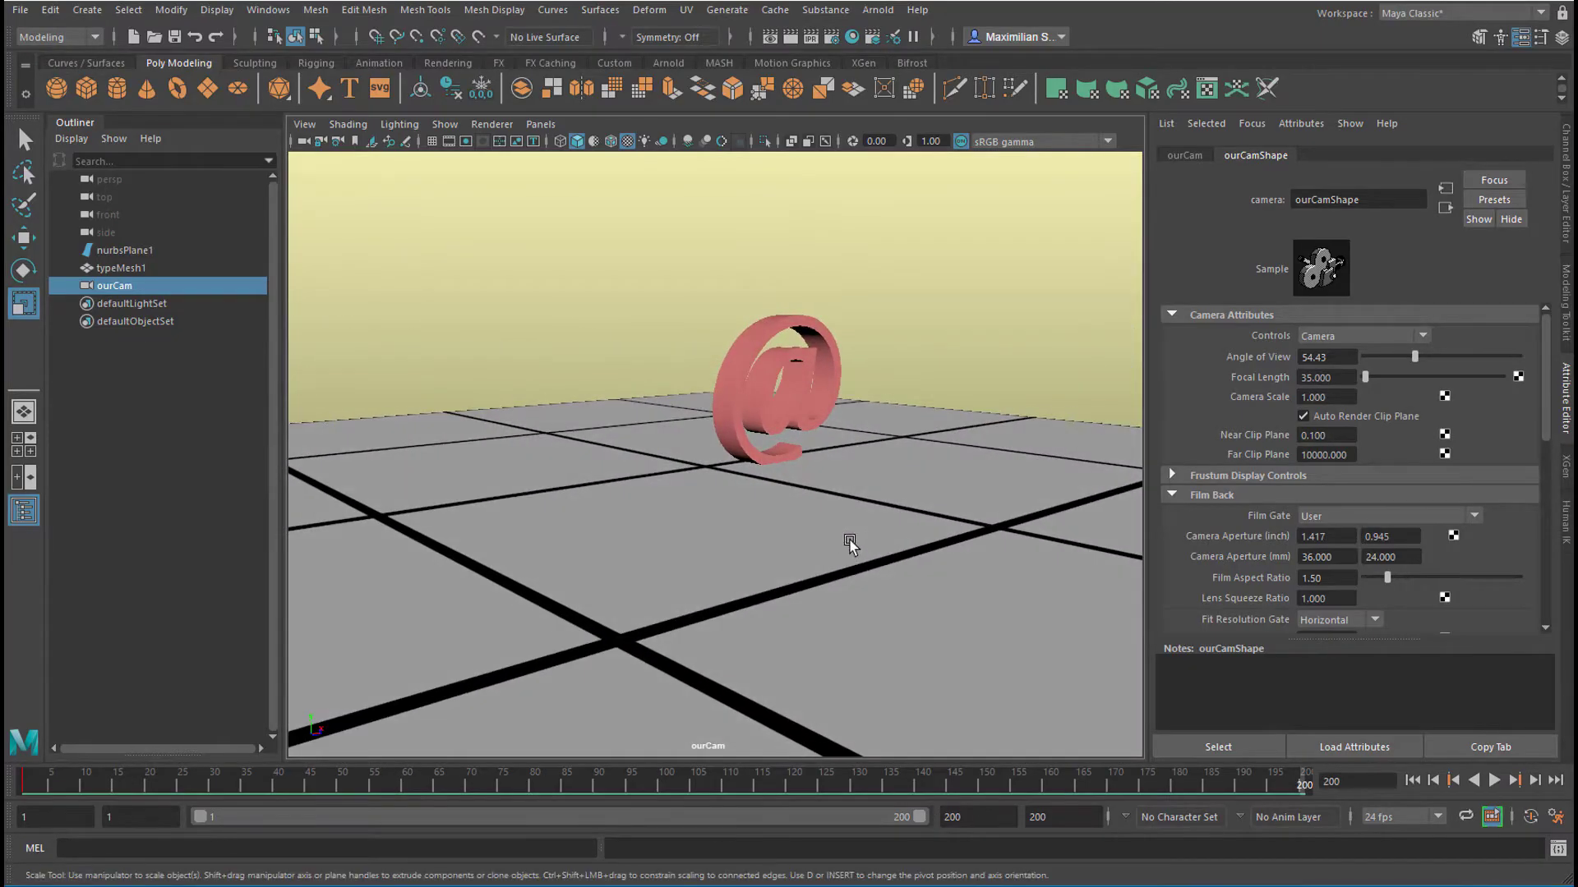
alt+right_drag(846, 539, 641, 644)
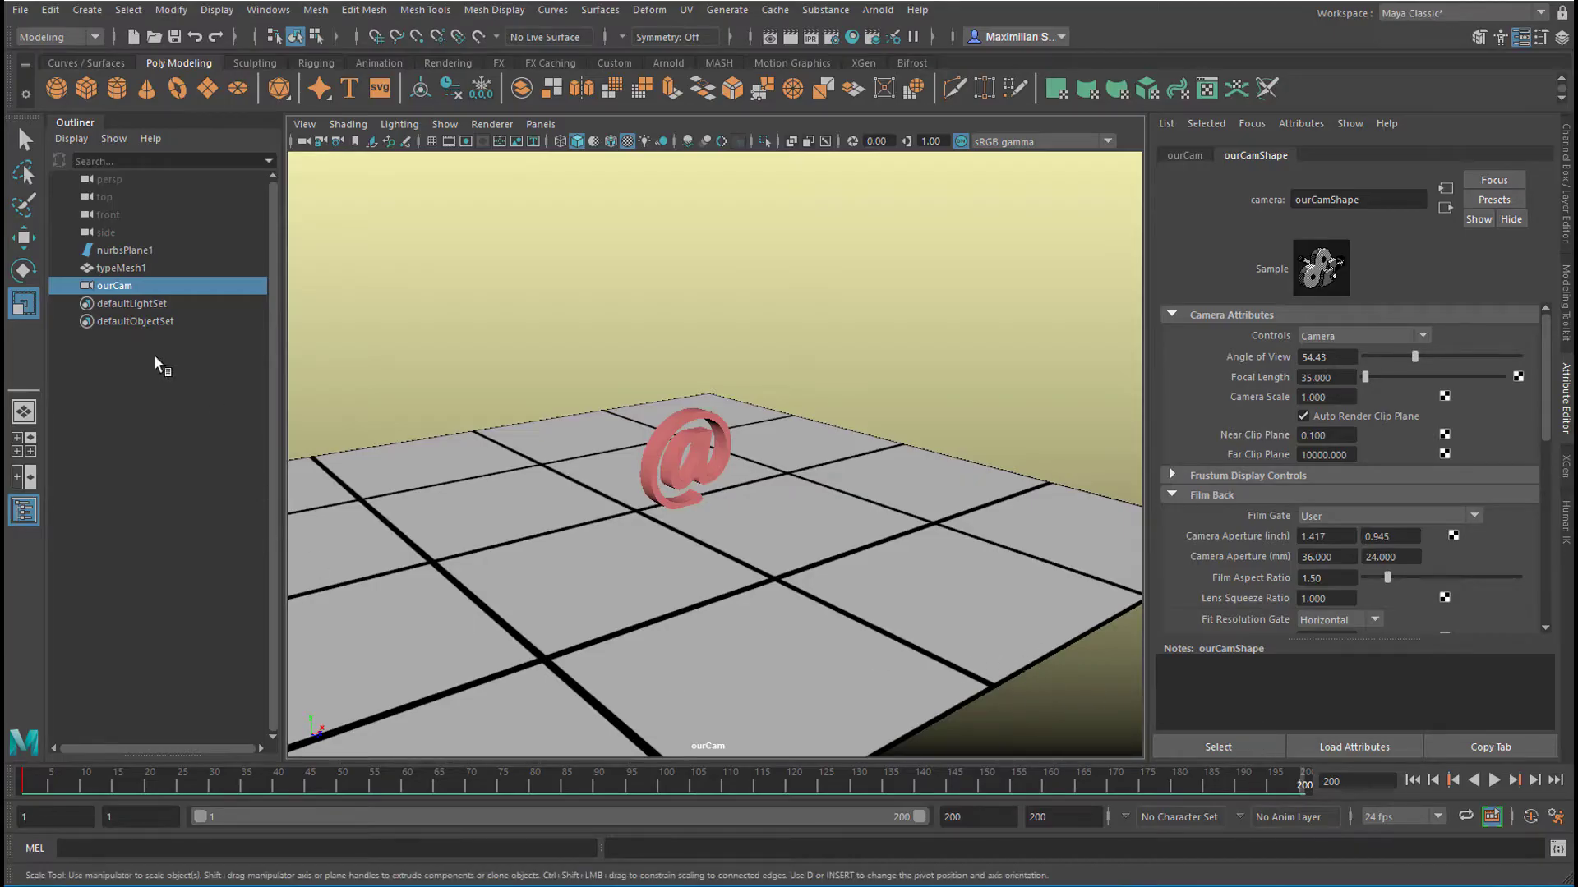
middle_drag(103, 289, 425, 448)
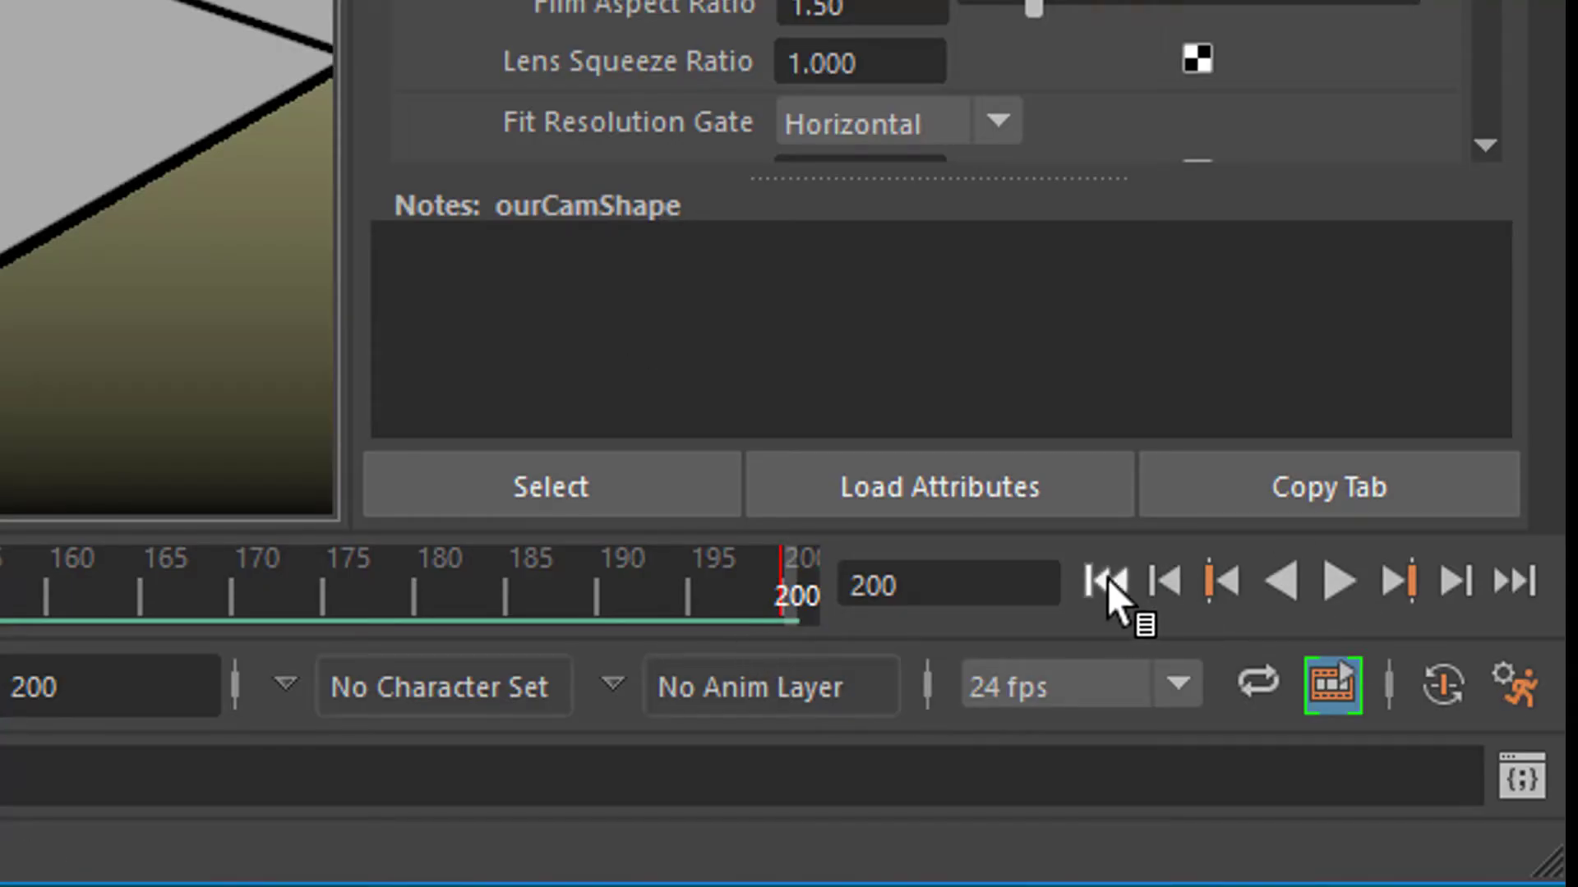
Return to frame 1 to play back the ourCam animation.
click(1105, 580)
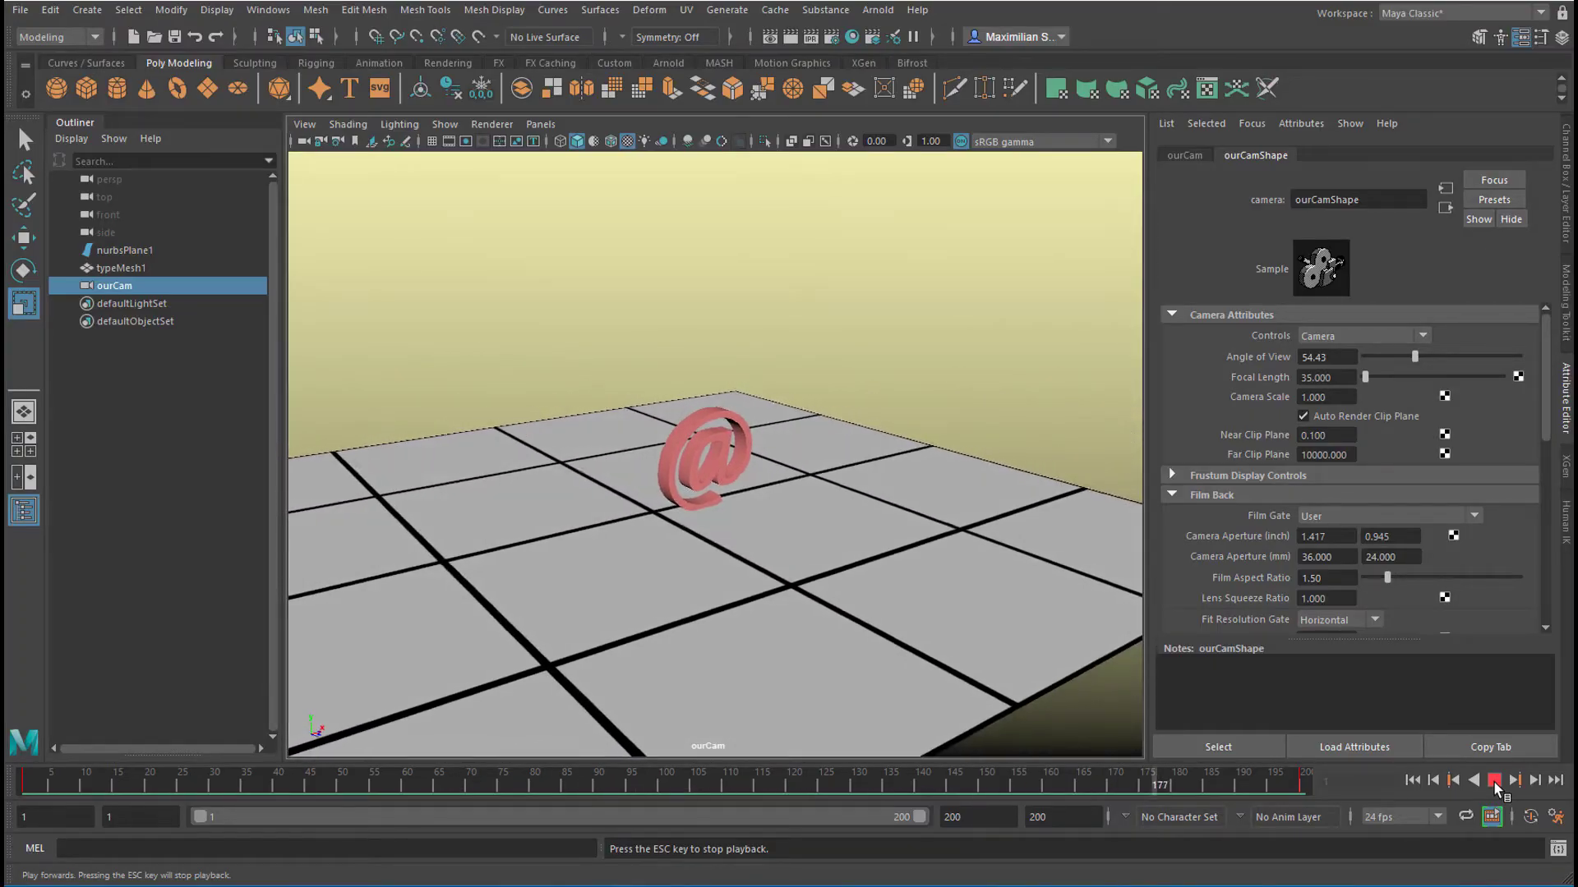
Re-pose ourCam at frame 200 far back with the @ edge-on, then replay from frame 1.
click(1492, 781)
click(1516, 781)
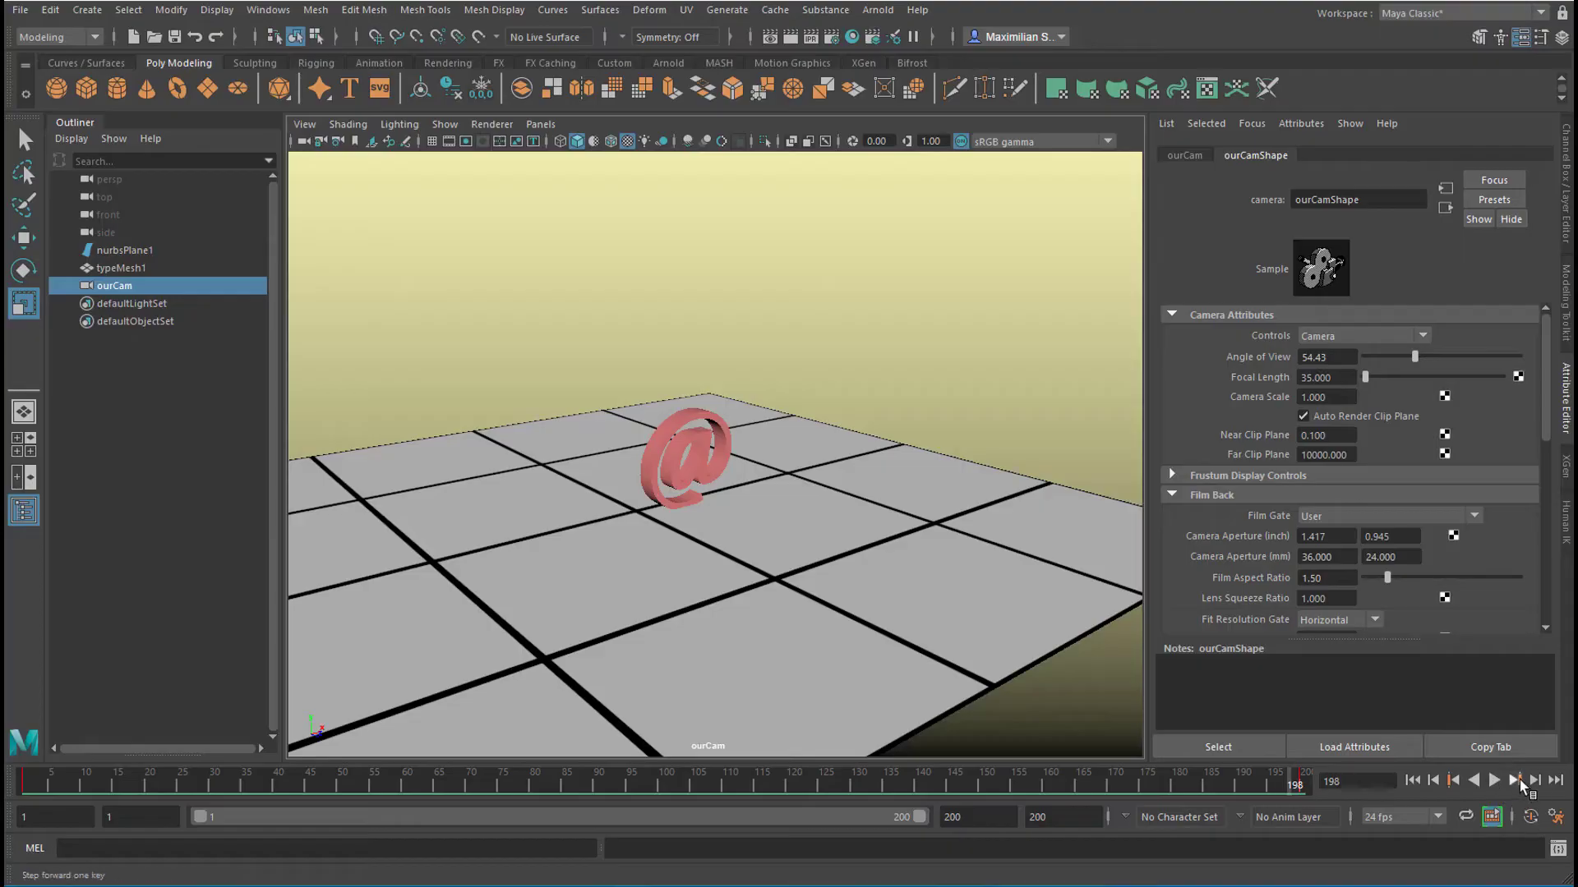
alt+drag(726, 563, 909, 589)
alt+right_drag(909, 589, 638, 651)
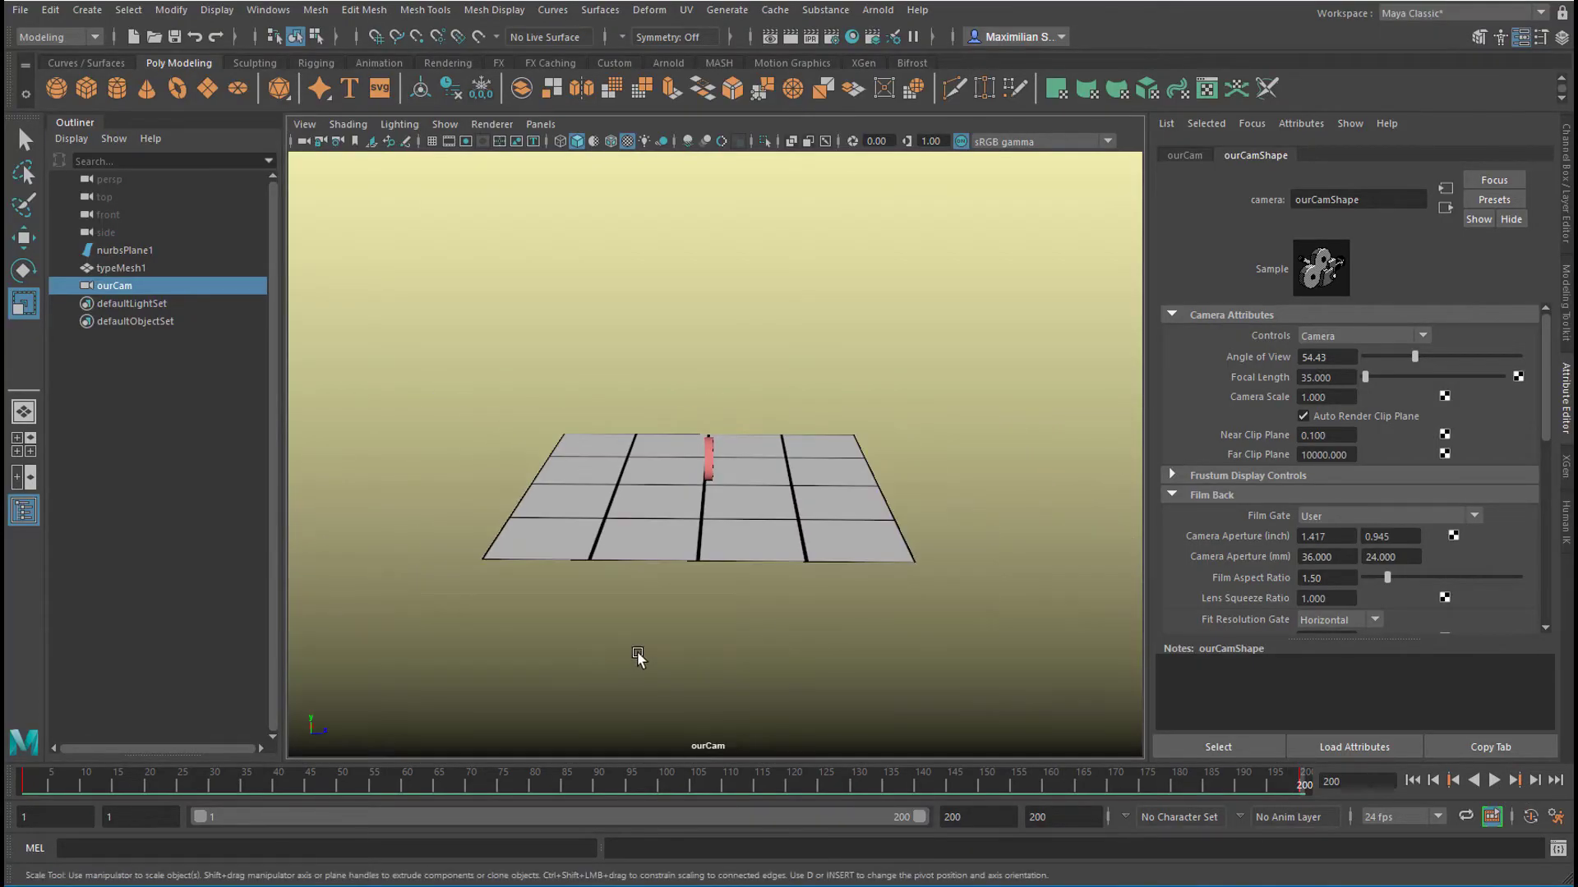
click(1412, 781)
click(1494, 780)
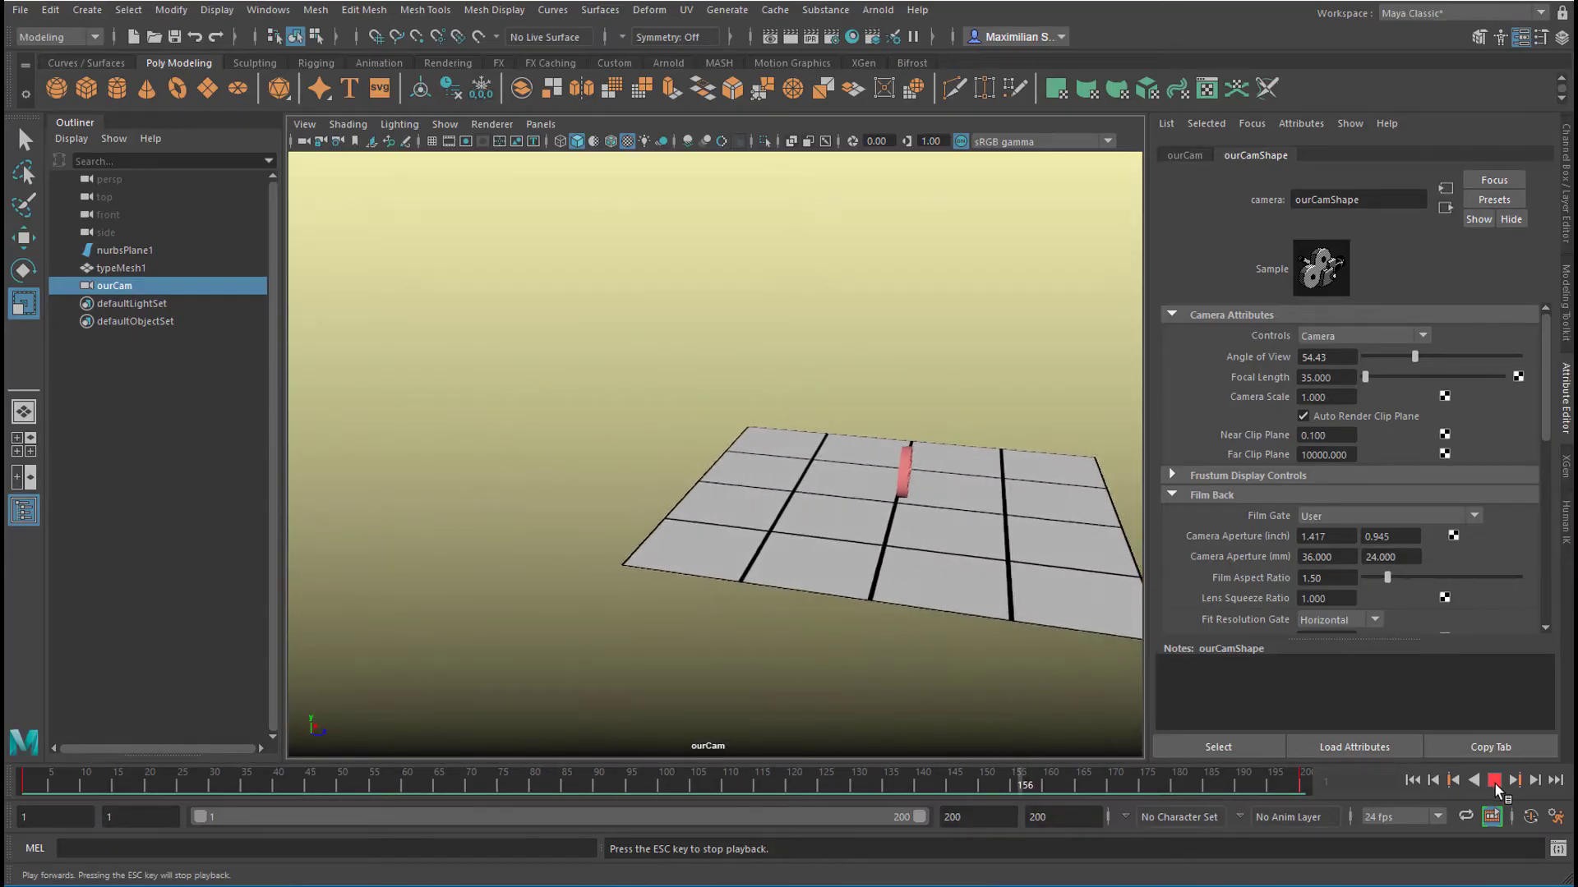
Stop playback, jump to frame 65 and reposition ourCam to take in the whole plane and @.
click(1492, 782)
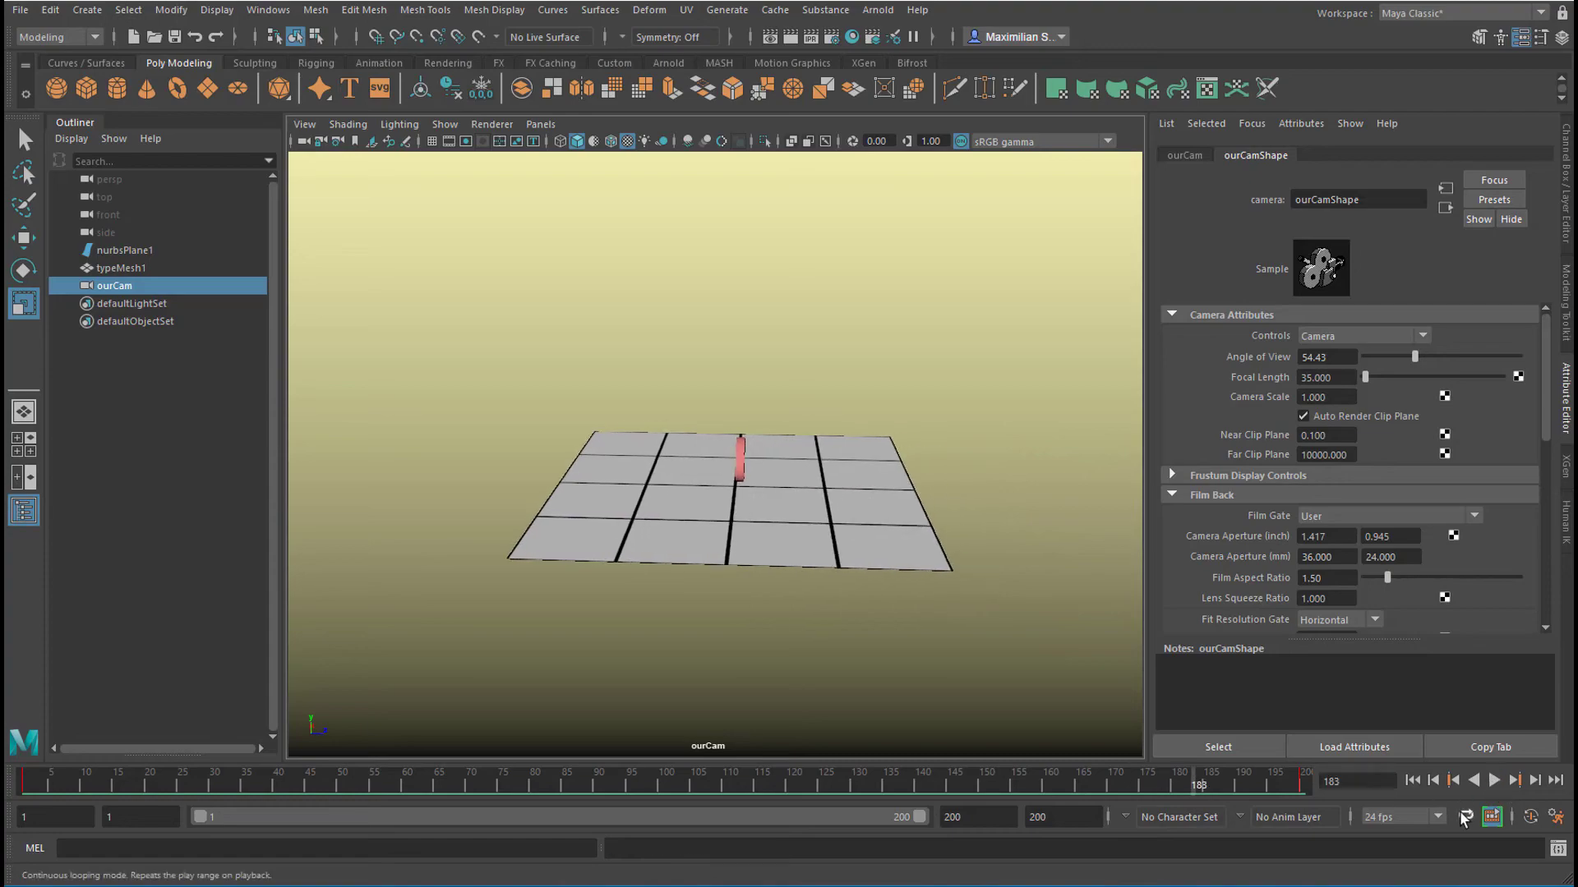
drag(825, 779, 434, 804)
alt+right_drag(965, 628, 792, 616)
alt+drag(792, 617, 796, 570)
alt+right_drag(796, 570, 916, 564)
mouse_move(916, 563)
alt+mouse_down()
mouse_move(915, 510)
mouse_move(916, 546)
alt+mouse_up()
alt+right_drag(916, 545, 954, 612)
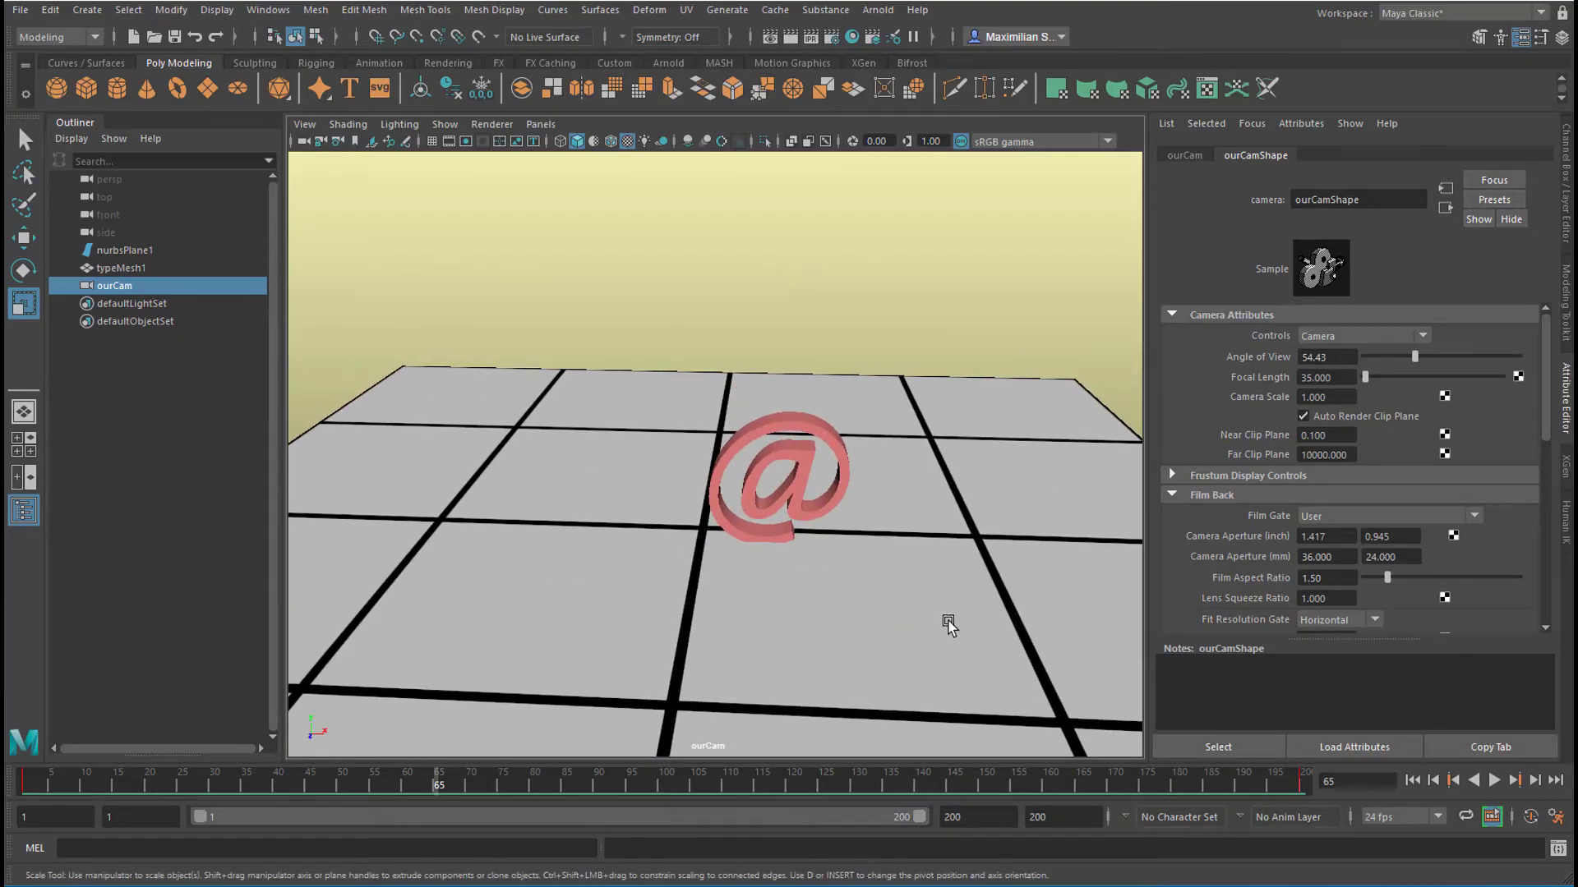
Replay ourCam from frame 1, reframe it from a higher, farther angle, and replay from the start.
click(1412, 779)
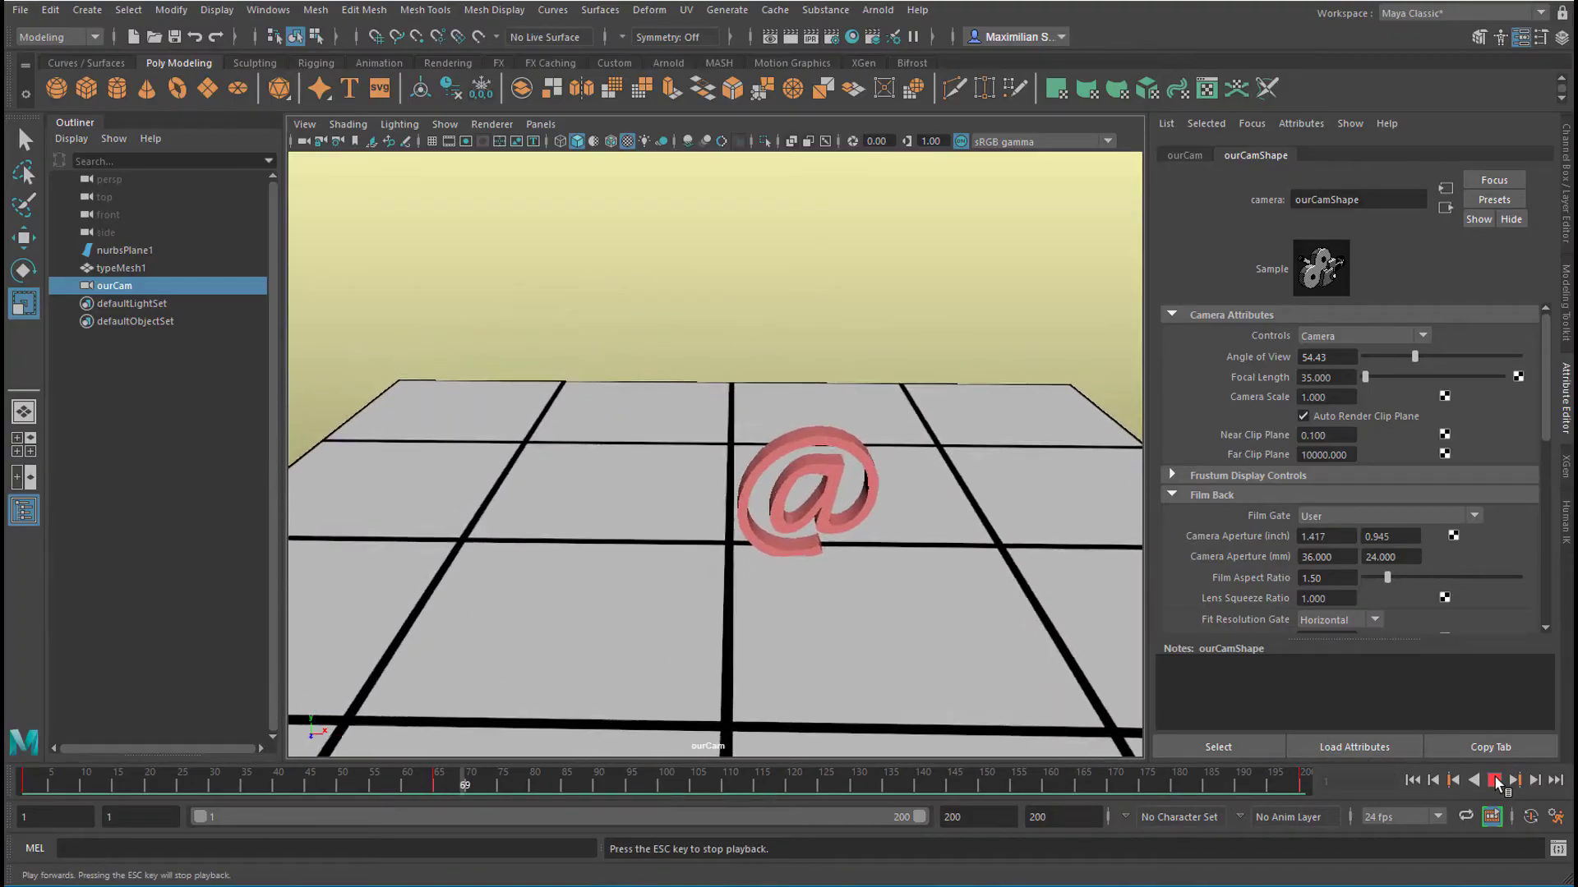
click(1494, 780)
alt+drag(1002, 554, 891, 532)
alt+right_drag(891, 531, 958, 550)
alt+drag(976, 557, 893, 588)
alt+right_drag(892, 589, 856, 602)
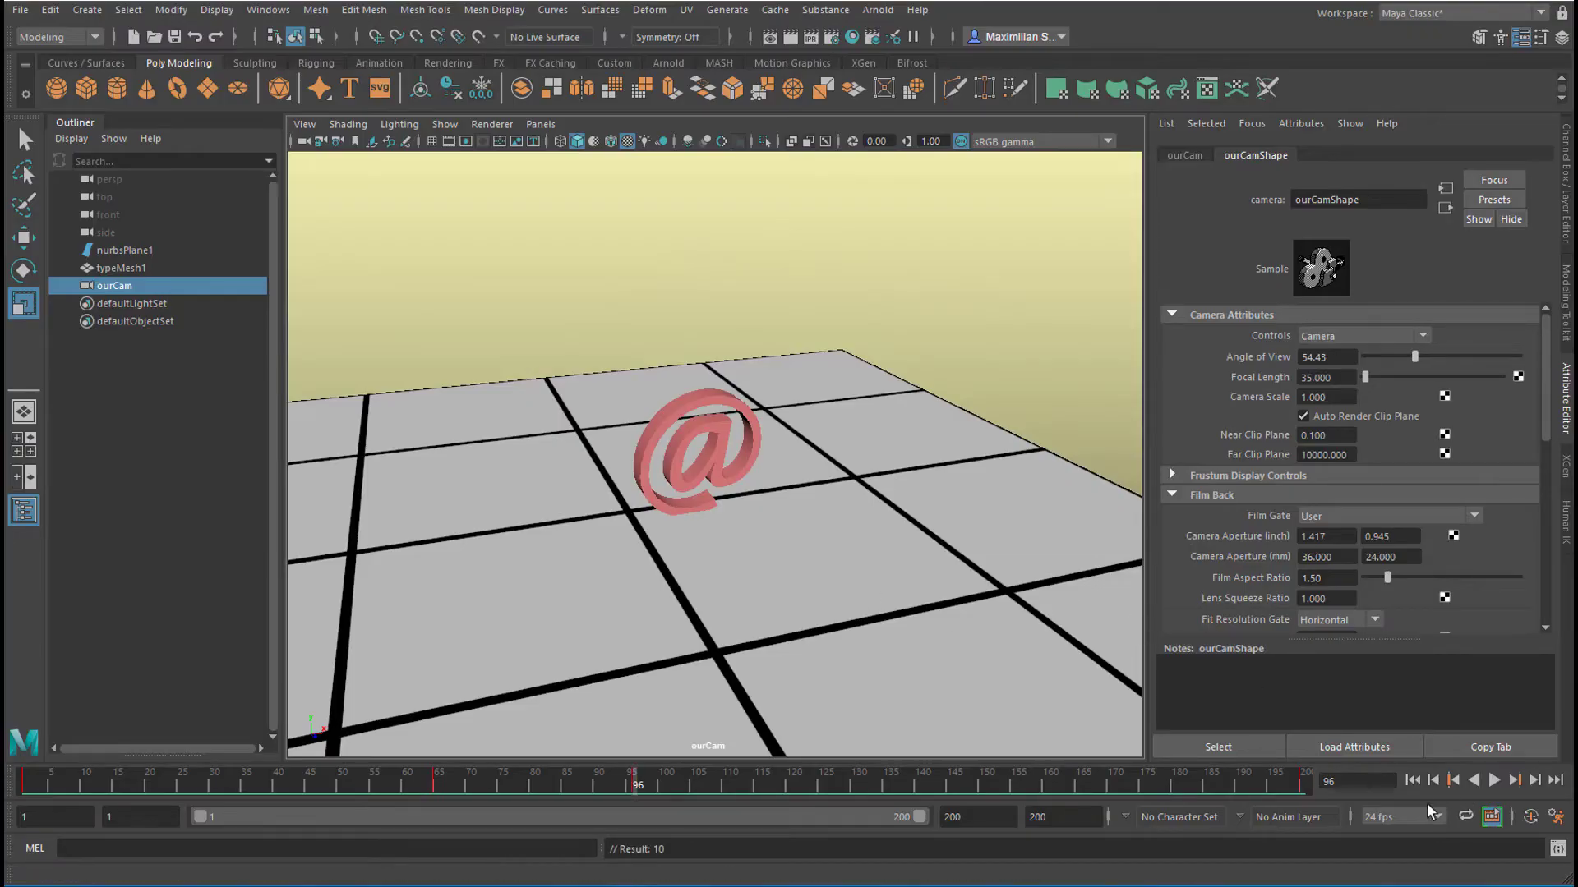
click(1413, 780)
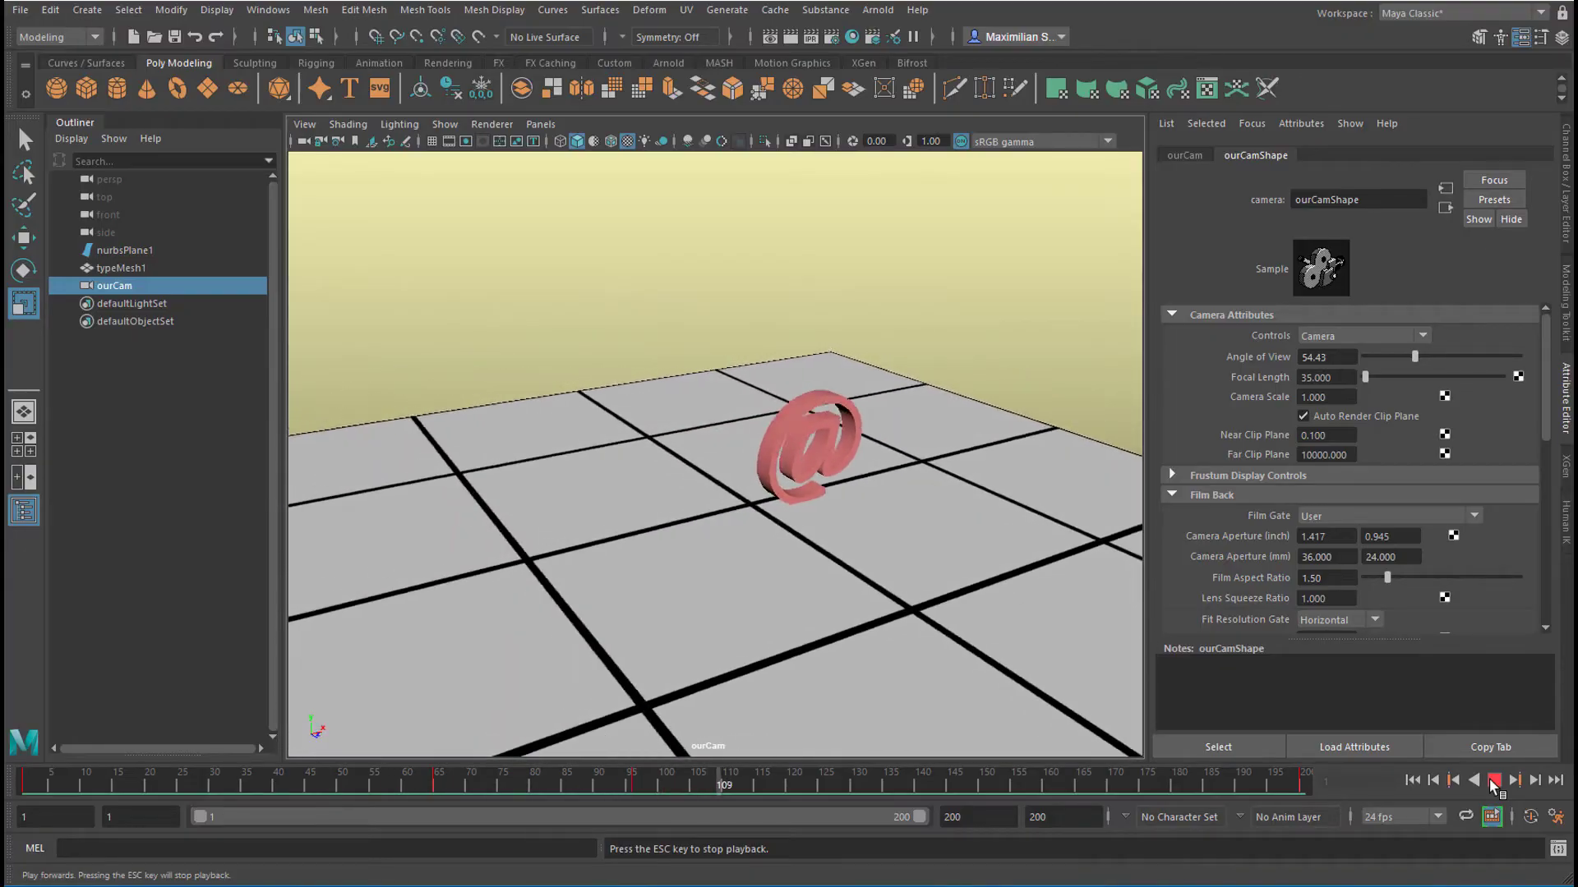
click(1494, 781)
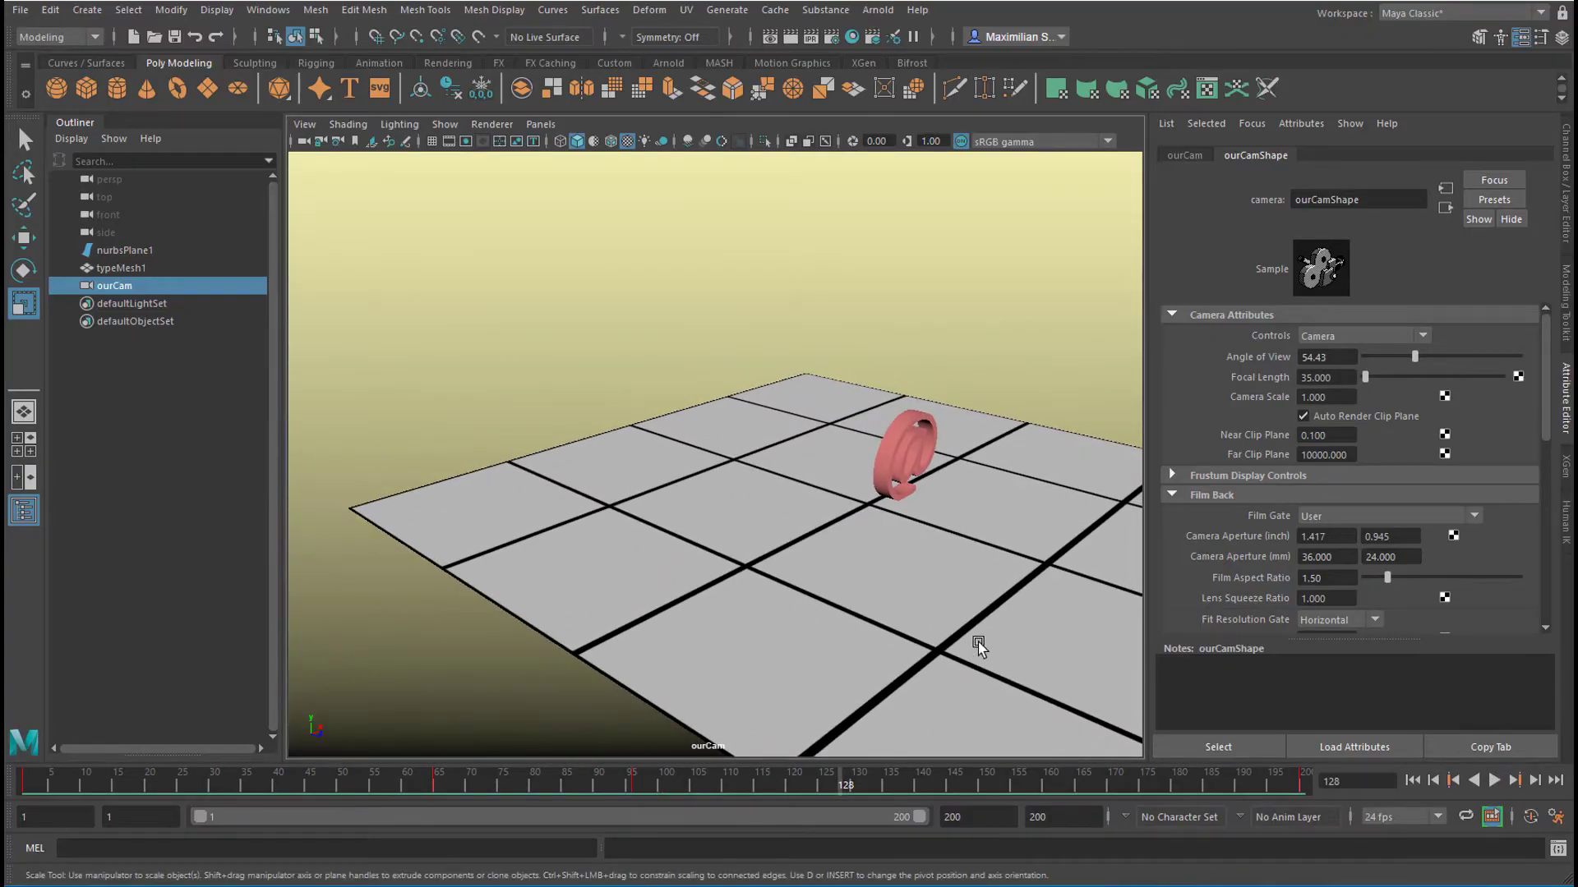
Swing ourCam around so the pink @ sits near the centre above the grid.
alt+drag(978, 642, 914, 637)
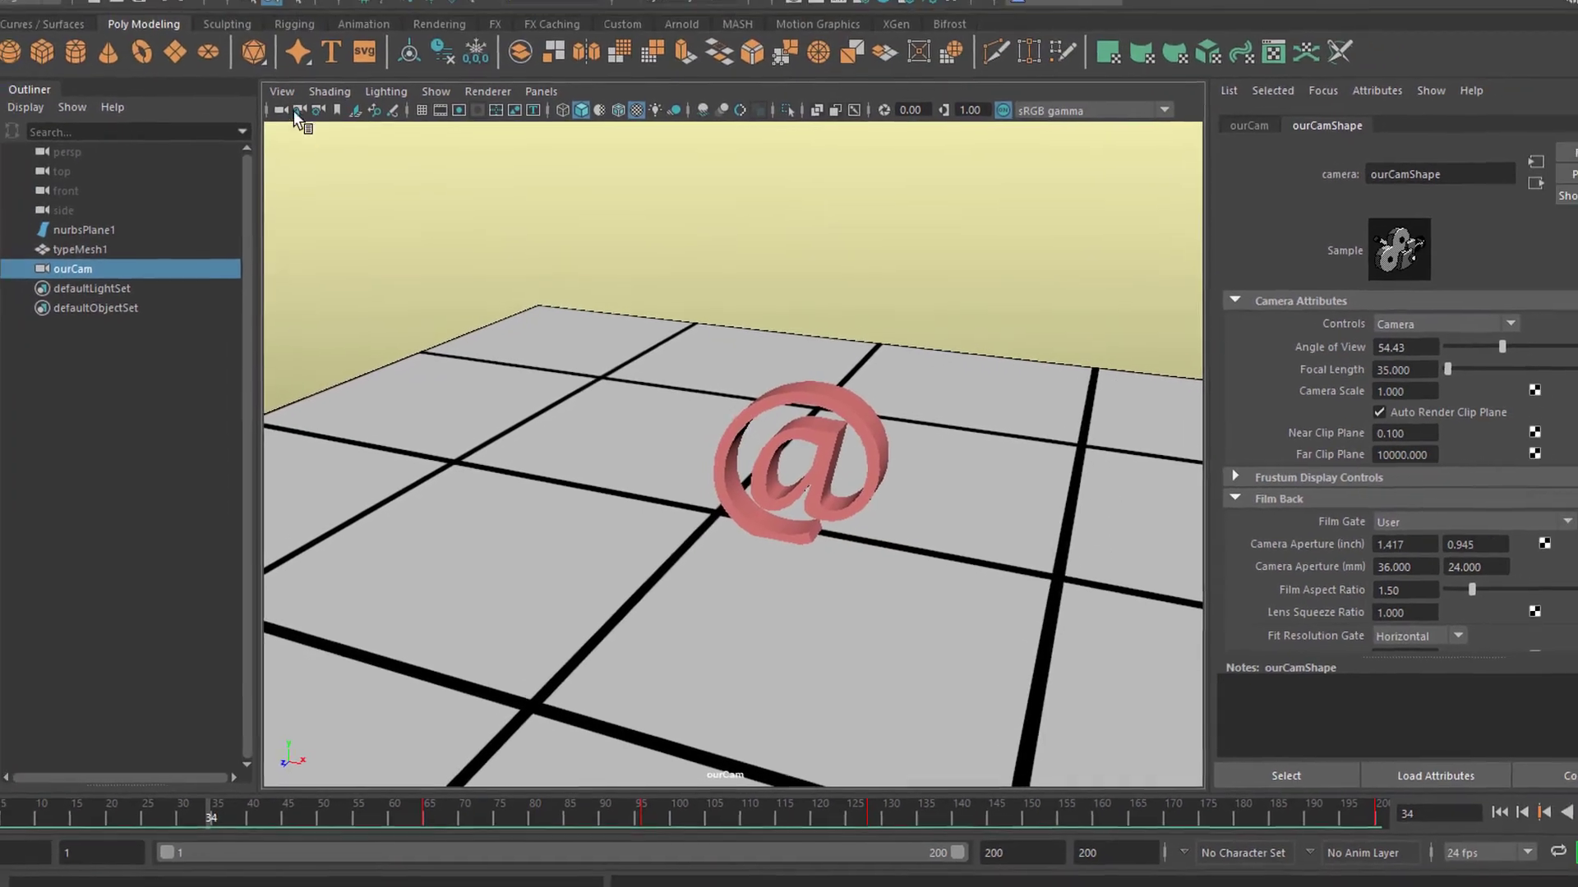
Create a new camera from the current view and rename it ourGreatCam.
click(252, 48)
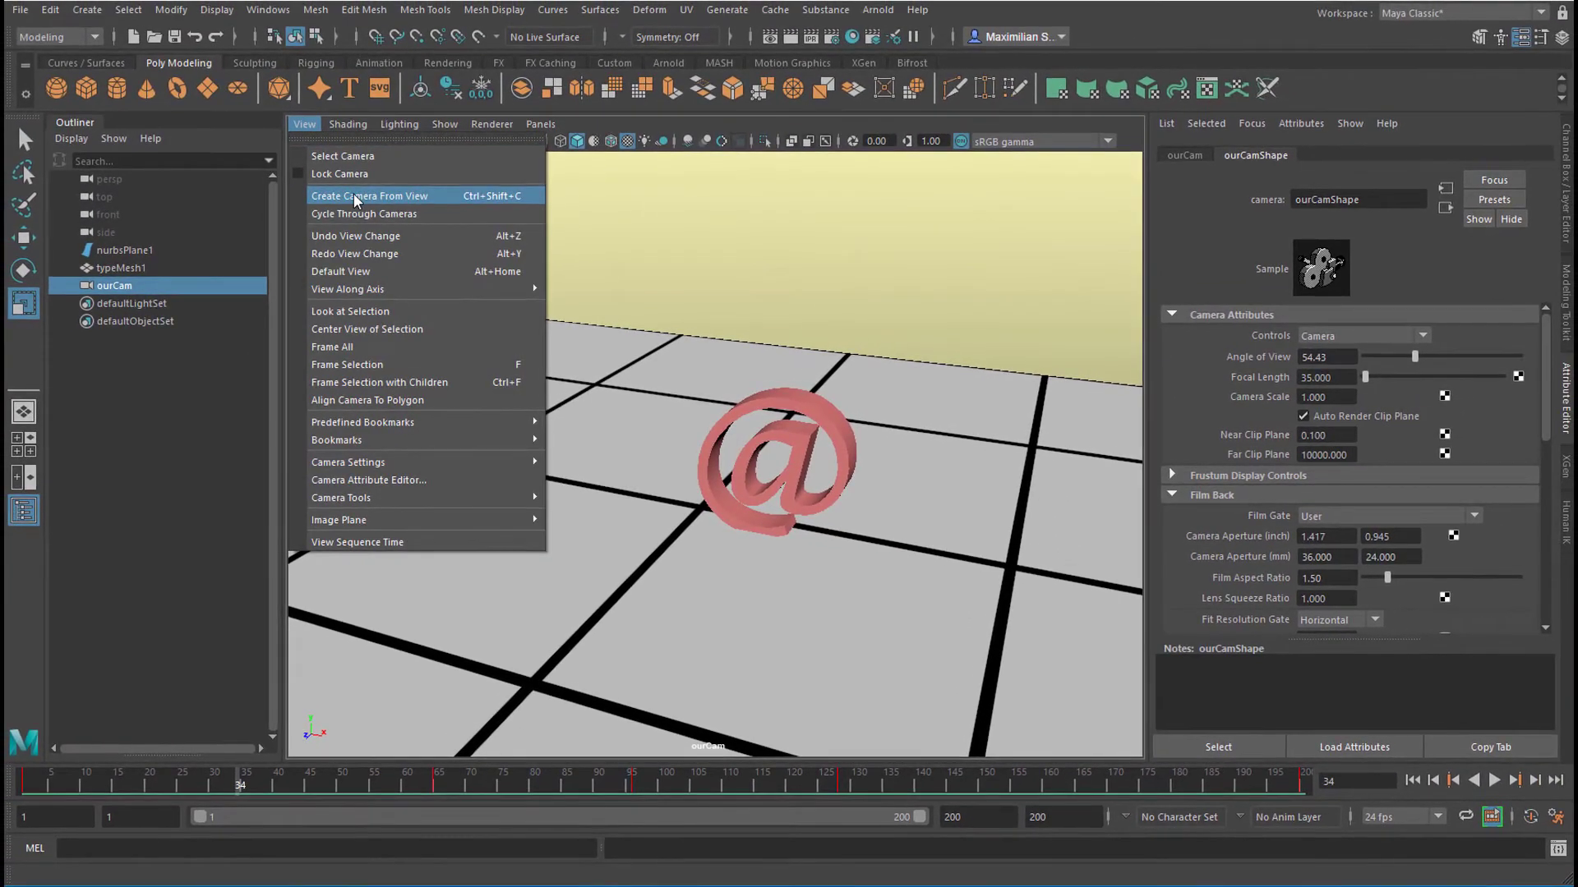
click(366, 190)
double_click(117, 303)
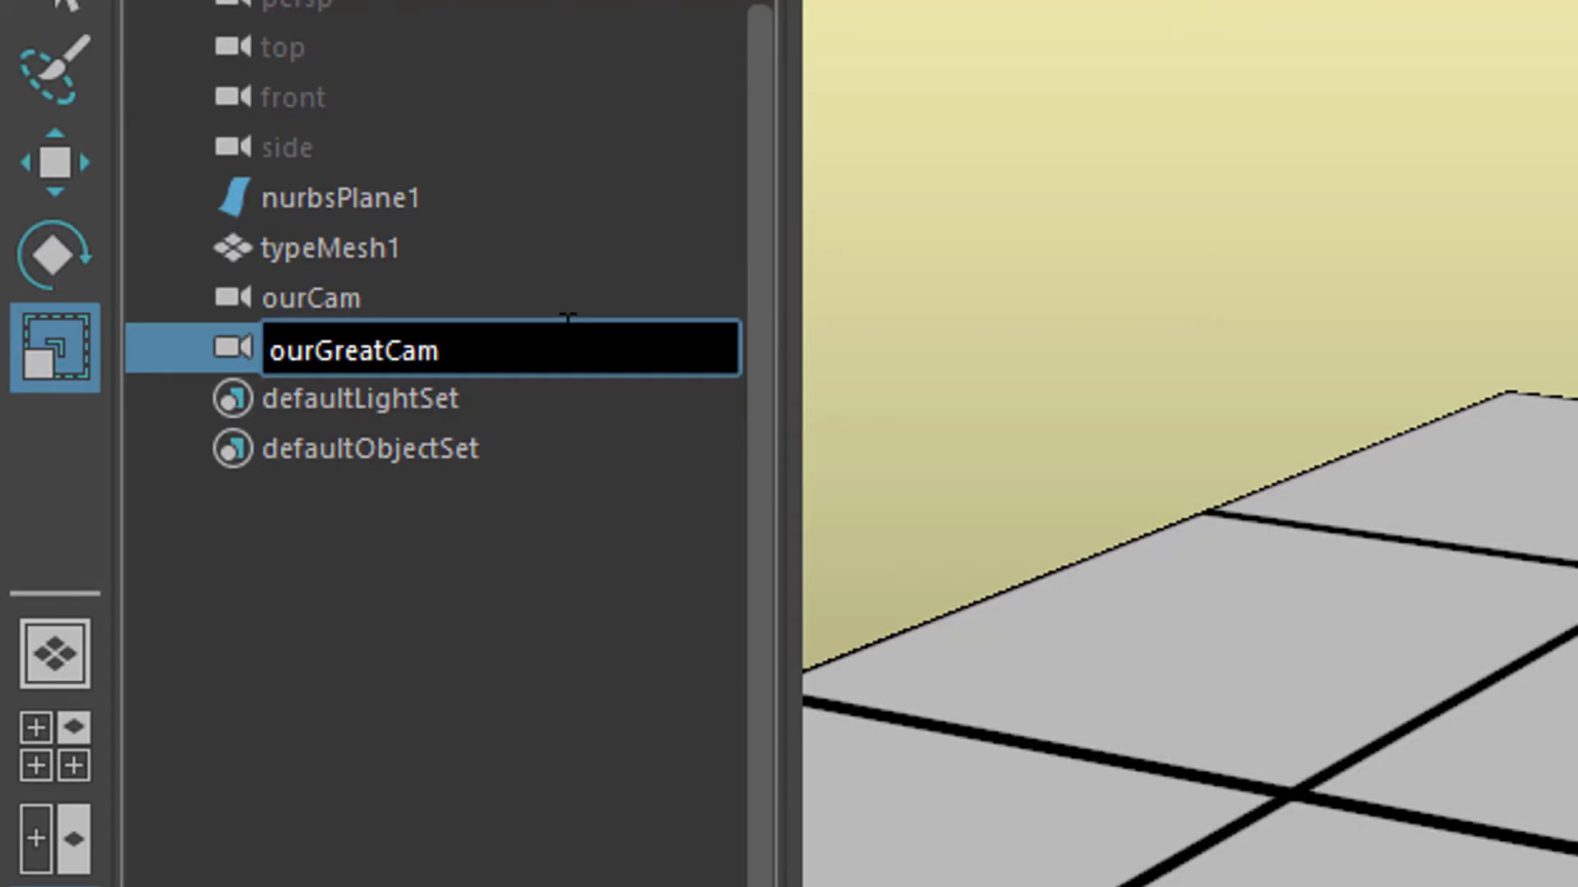
key(Return)
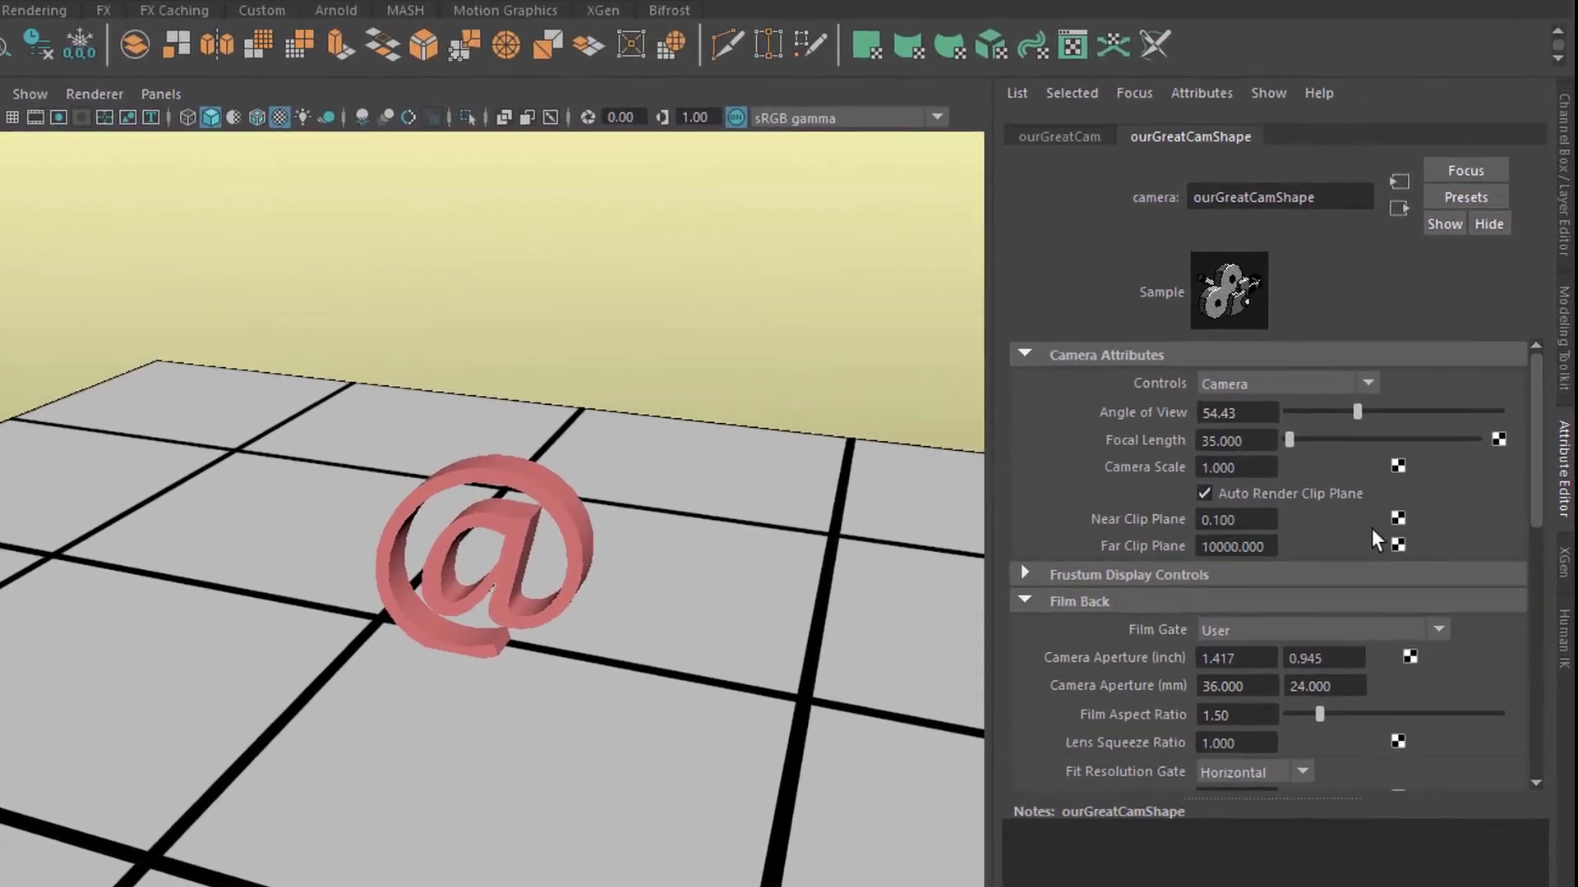
Switch ourGreatCam to Camera and Aim controls, expand ourGreatCam_group, and look through ourGreatCam.
click(1367, 382)
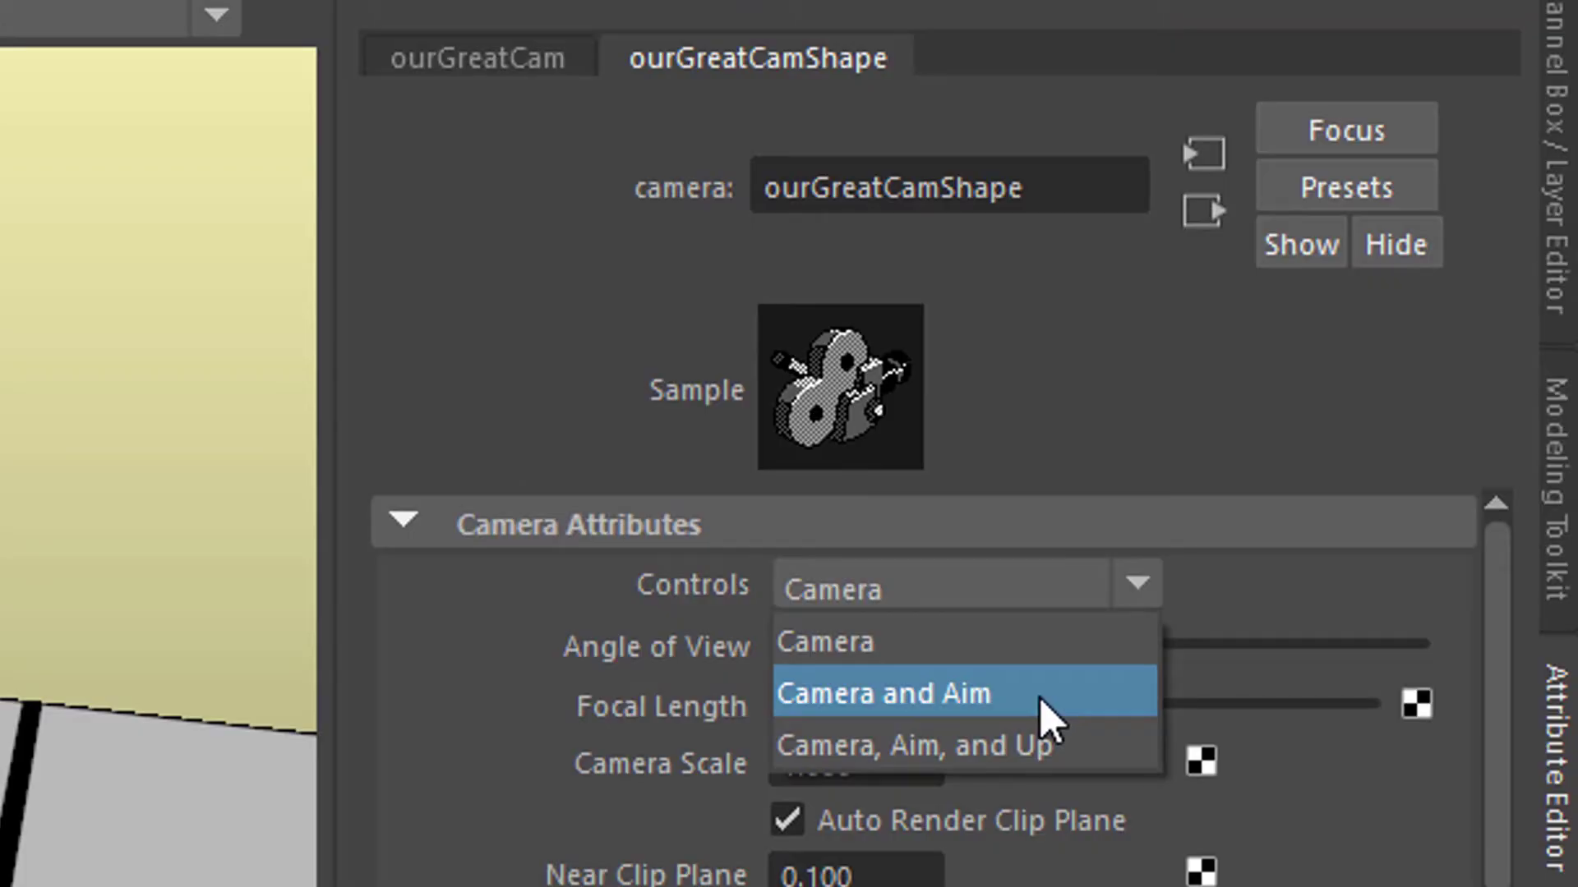
click(1038, 697)
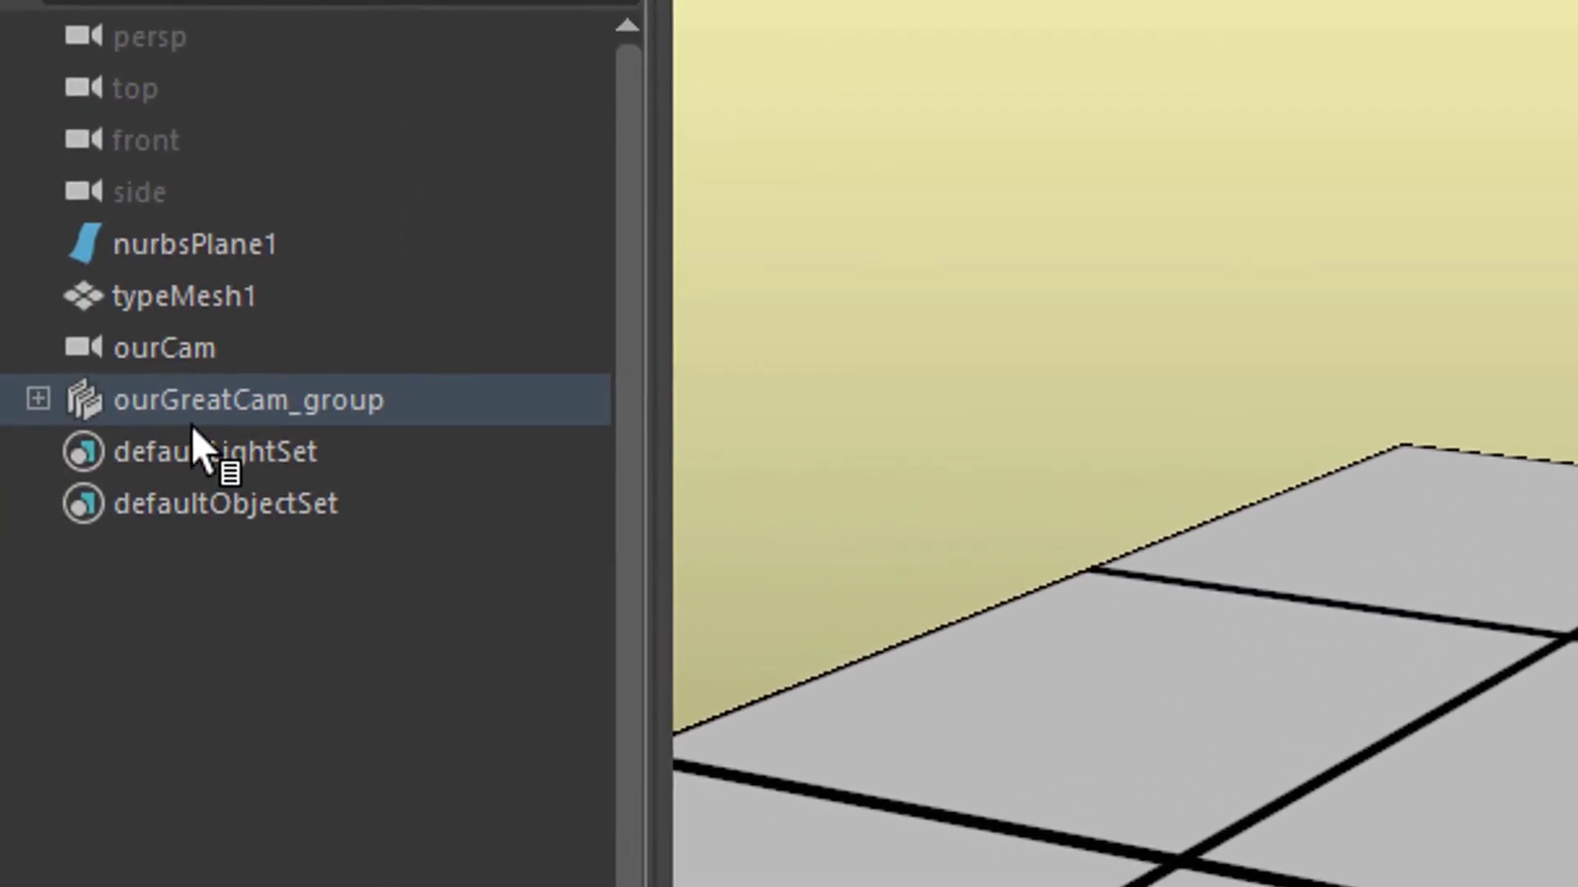
click(37, 399)
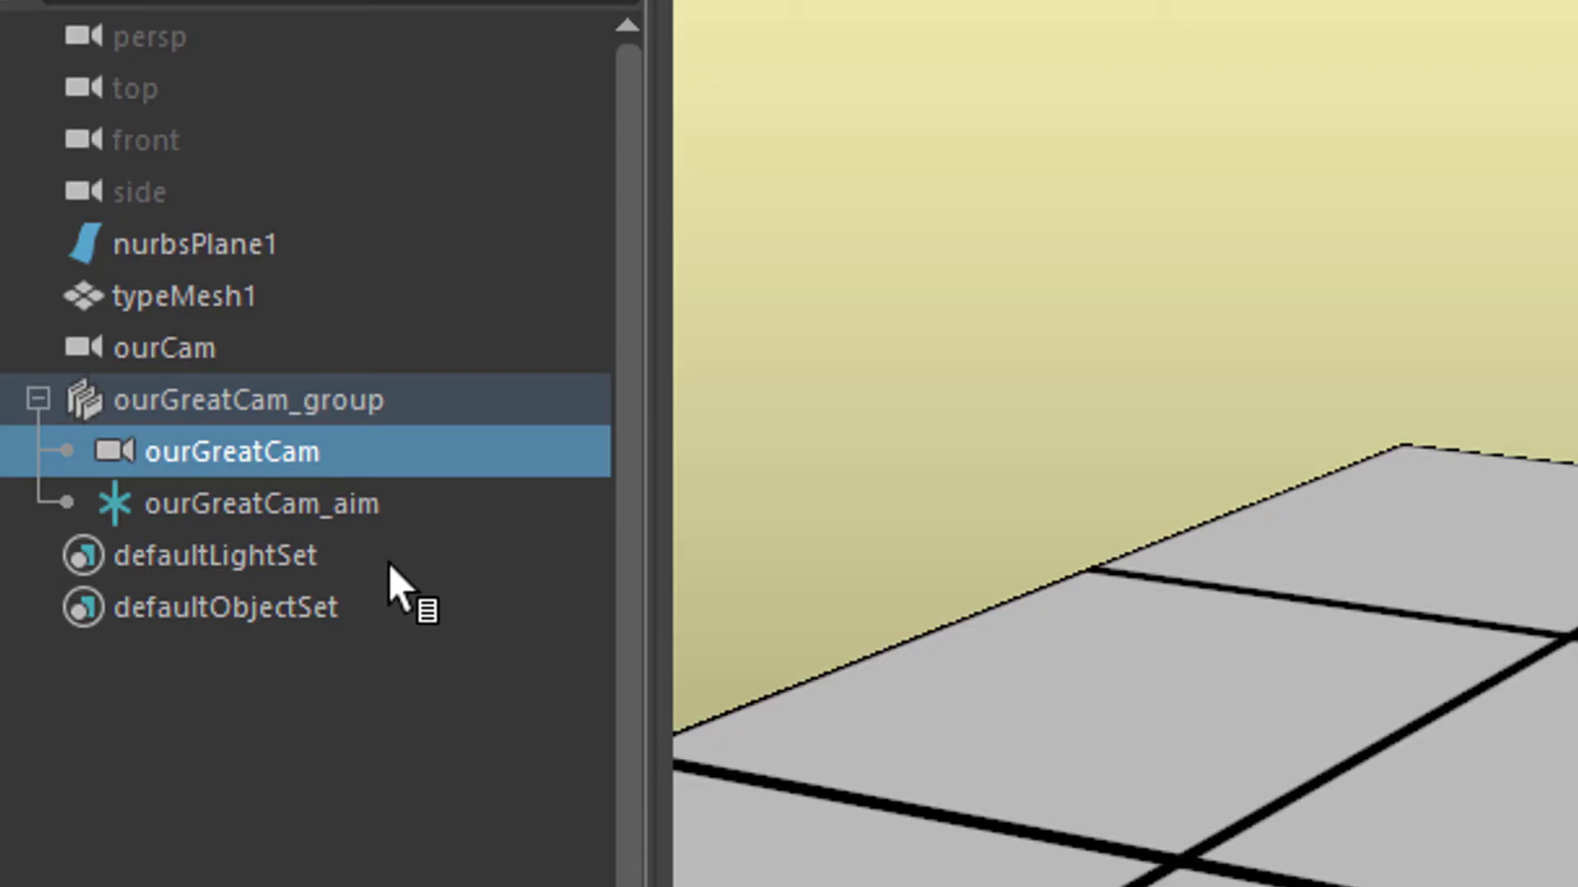
click(338, 502)
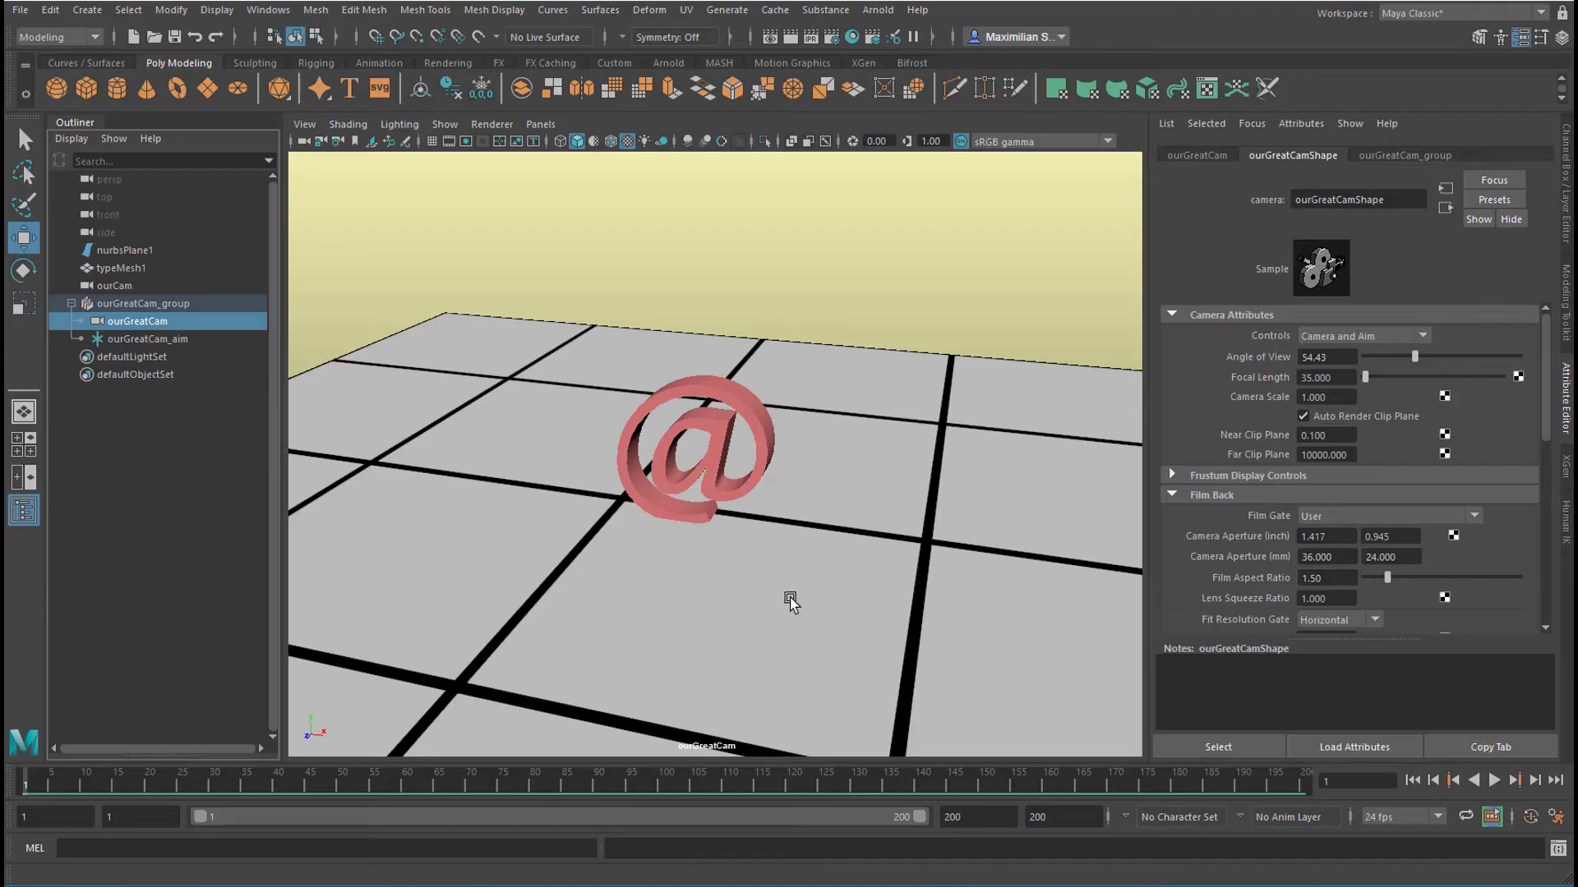
Pull ourGreatCam back and swing it around until the plane fills its view.
alt+right_drag(777, 586, 554, 627)
alt+drag(554, 628, 956, 613)
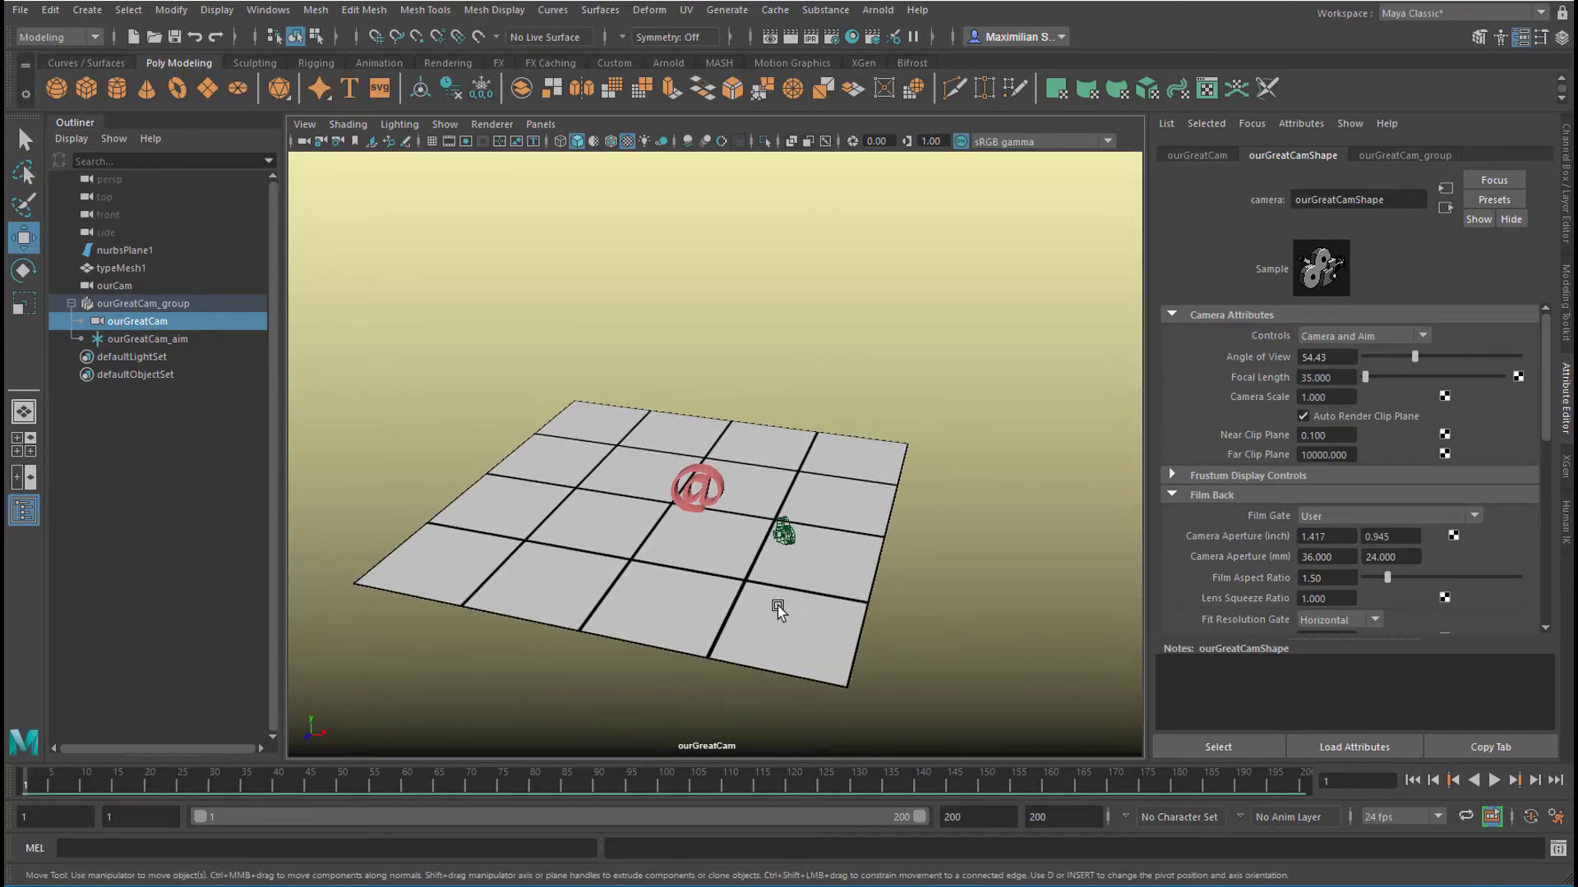
alt+drag(807, 595, 817, 599)
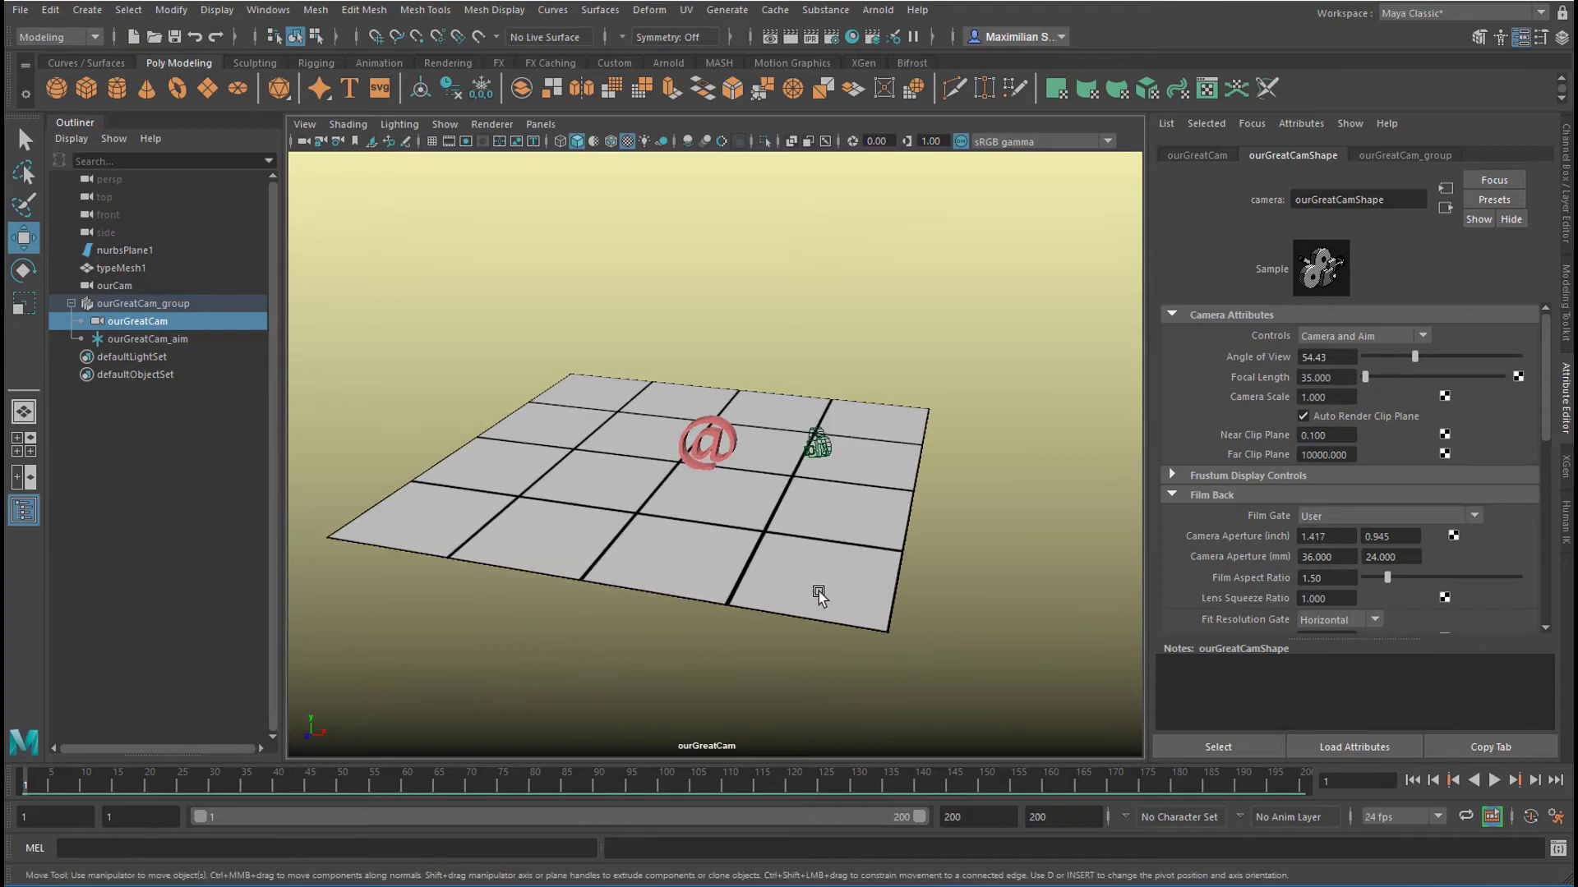
alt+drag(920, 625, 740, 539)
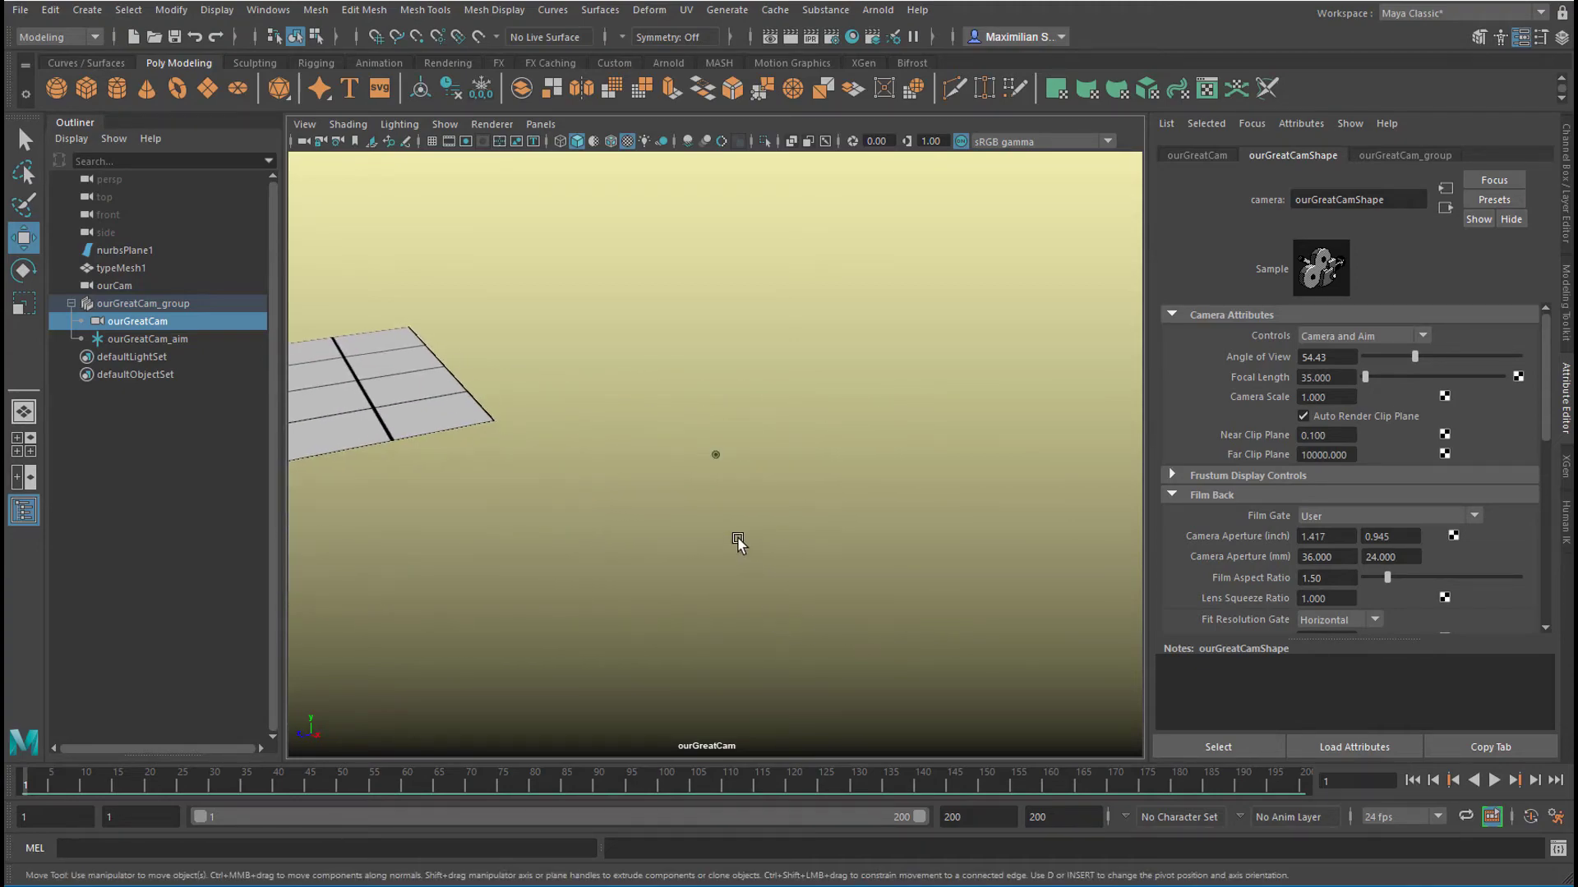
alt+right_drag(739, 539, 972, 544)
alt+right_drag(844, 580, 958, 602)
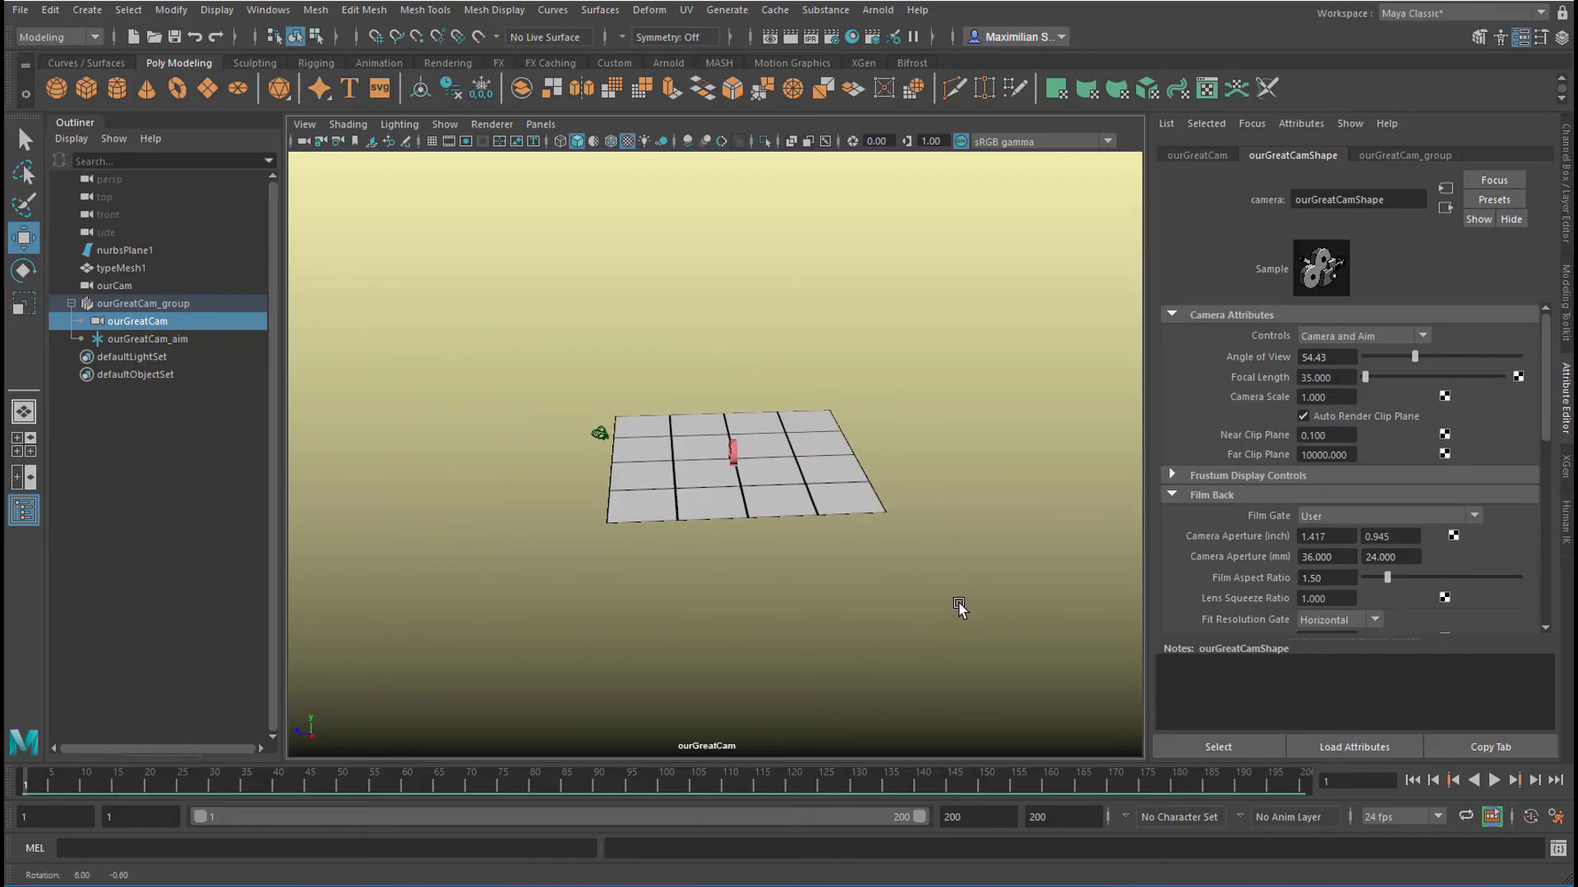
alt+right_drag(845, 613, 1074, 603)
alt+middle_drag(986, 617, 970, 567)
alt+drag(970, 567, 968, 574)
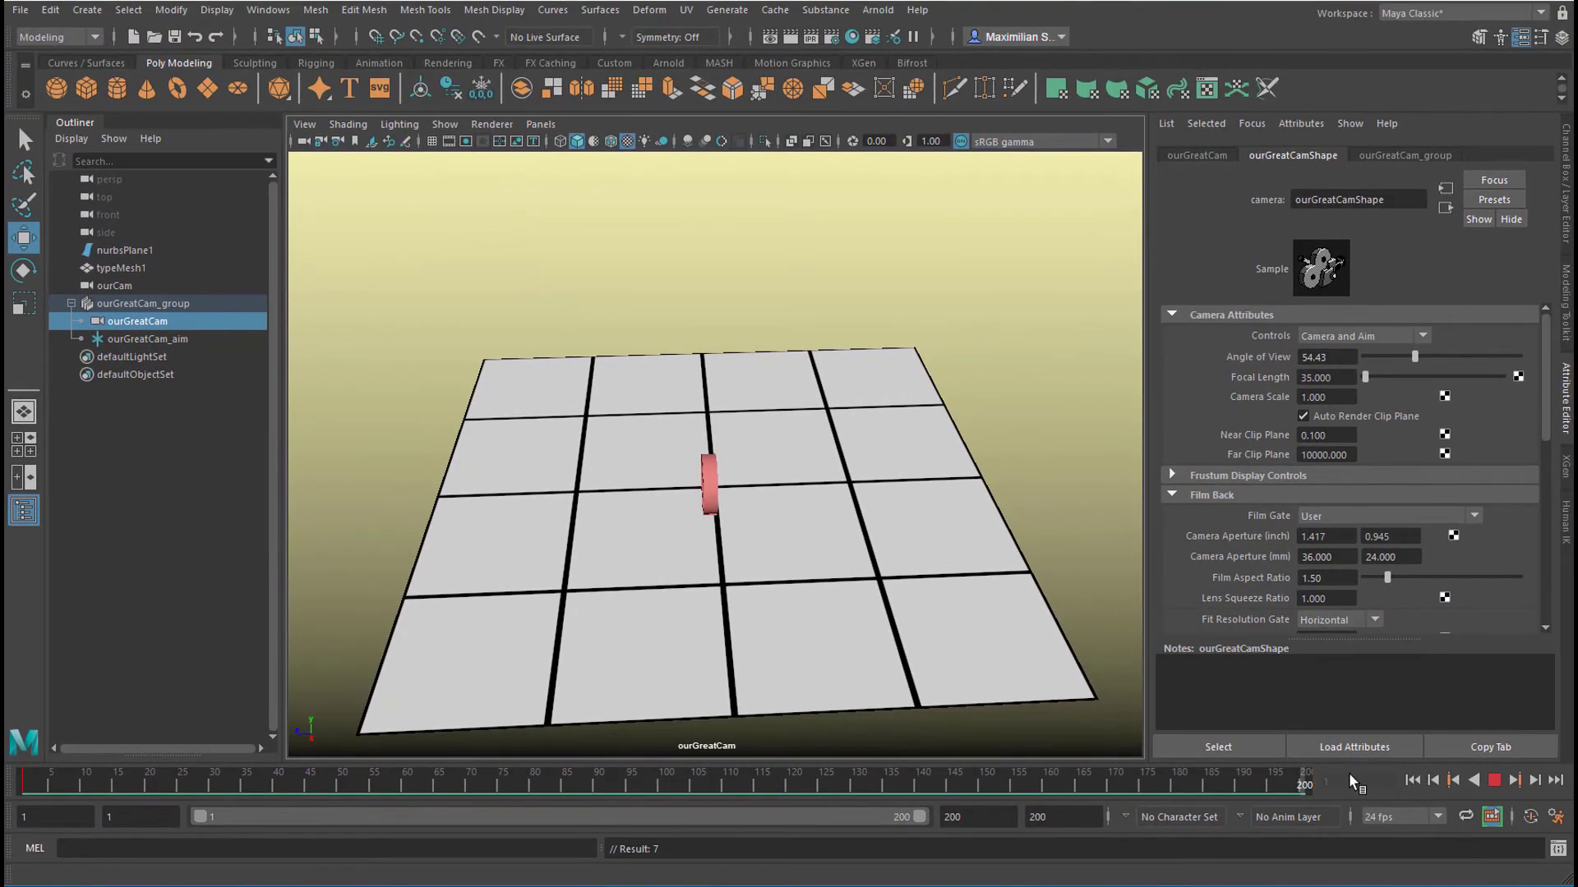
Bring ourGreatCam in low and close so the @ sits large and centred.
alt+drag(790, 585, 964, 570)
alt+drag(854, 497, 708, 574)
alt+right_drag(707, 575, 995, 434)
mouse_move(985, 520)
alt+mouse_down()
mouse_move(976, 511)
mouse_move(986, 539)
mouse_move(977, 521)
alt+mouse_up()
alt+middle_drag(977, 521, 972, 583)
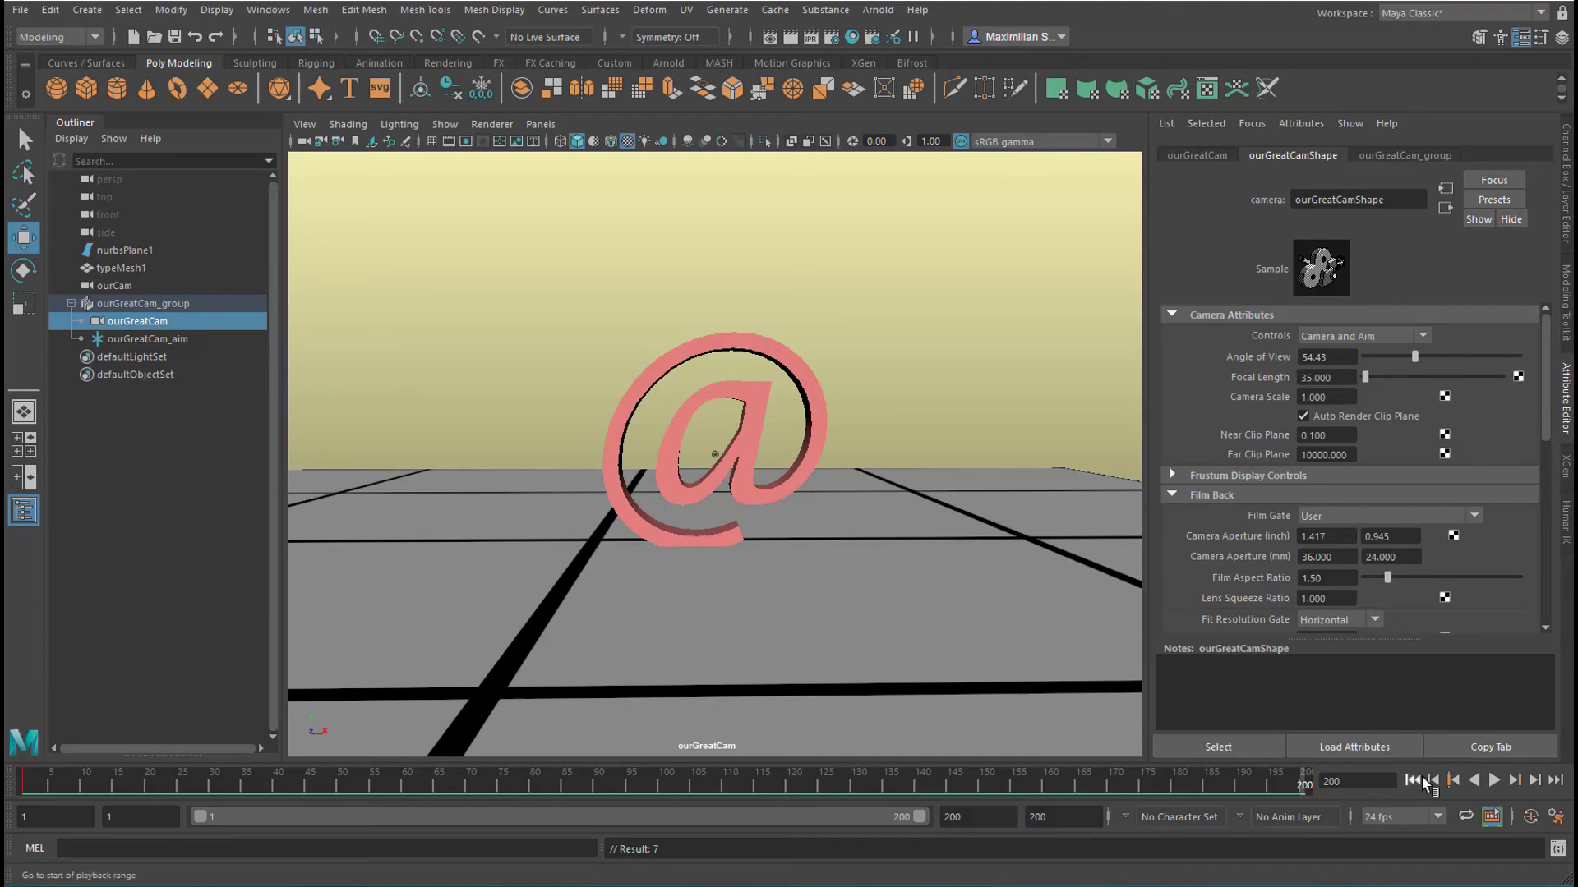
Play the ourGreatCam animation, swooping from above the tiled plane down to the @.
click(1493, 782)
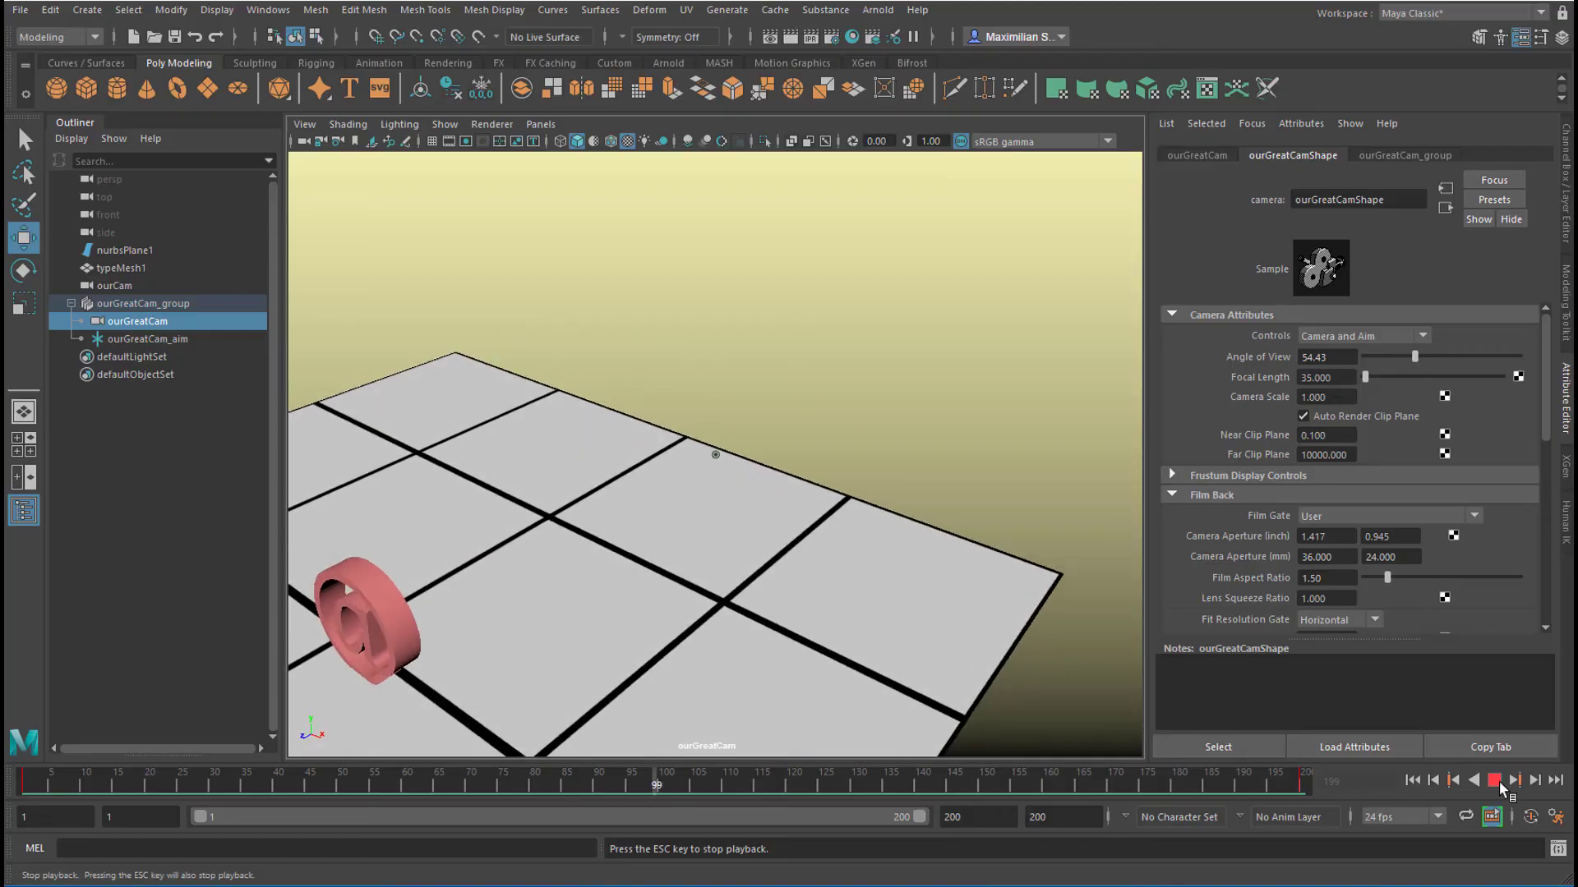
Select the ourGreatCam_aim target and move it onto the pink @.
click(713, 456)
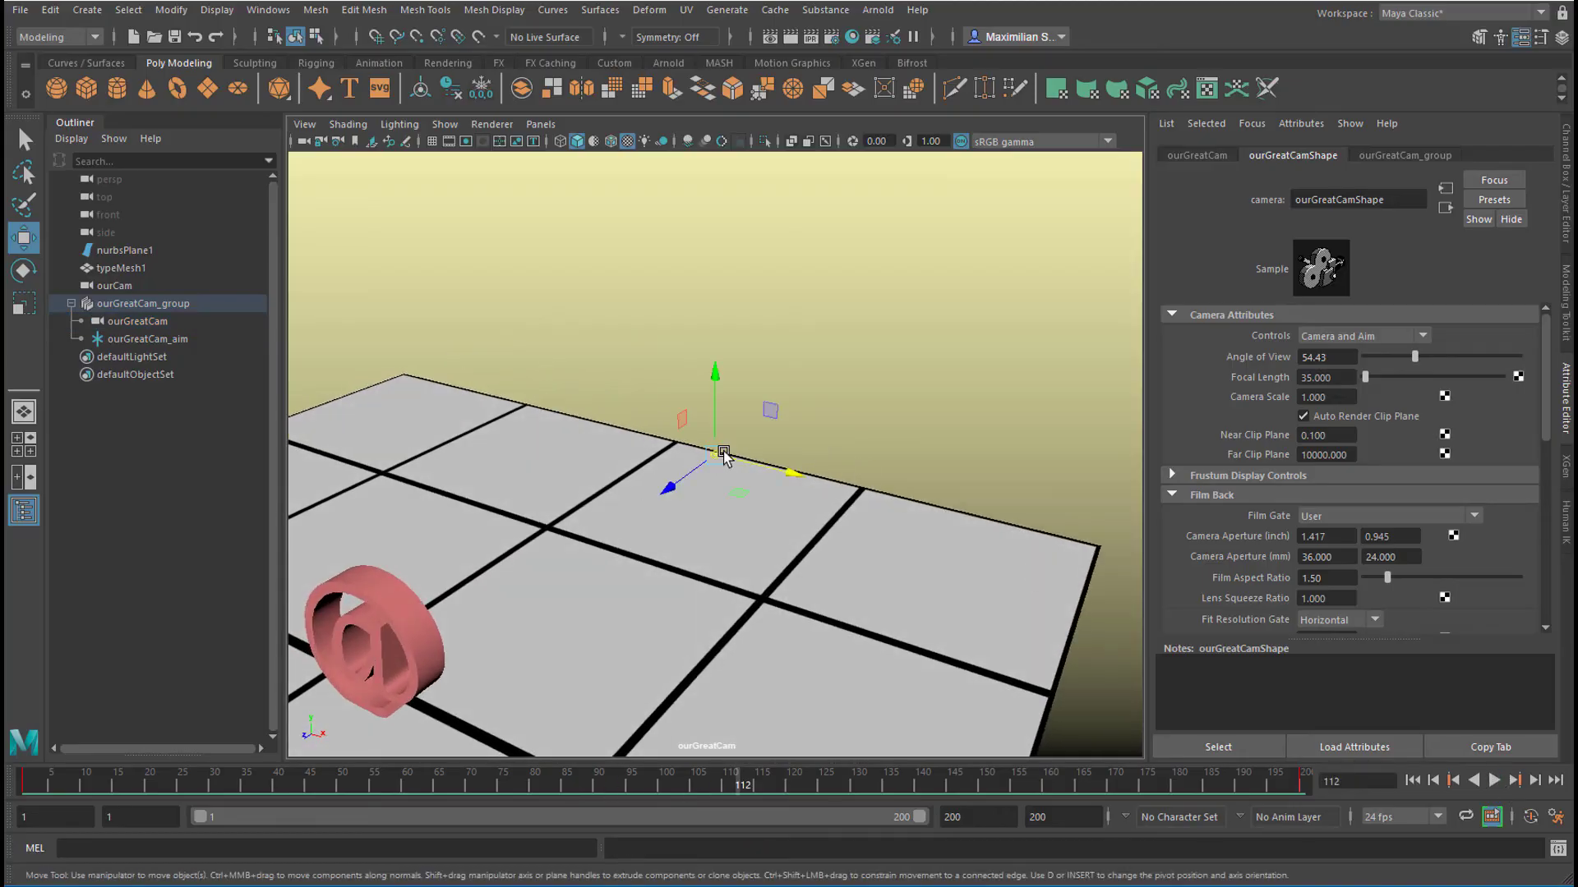
drag(714, 456, 779, 540)
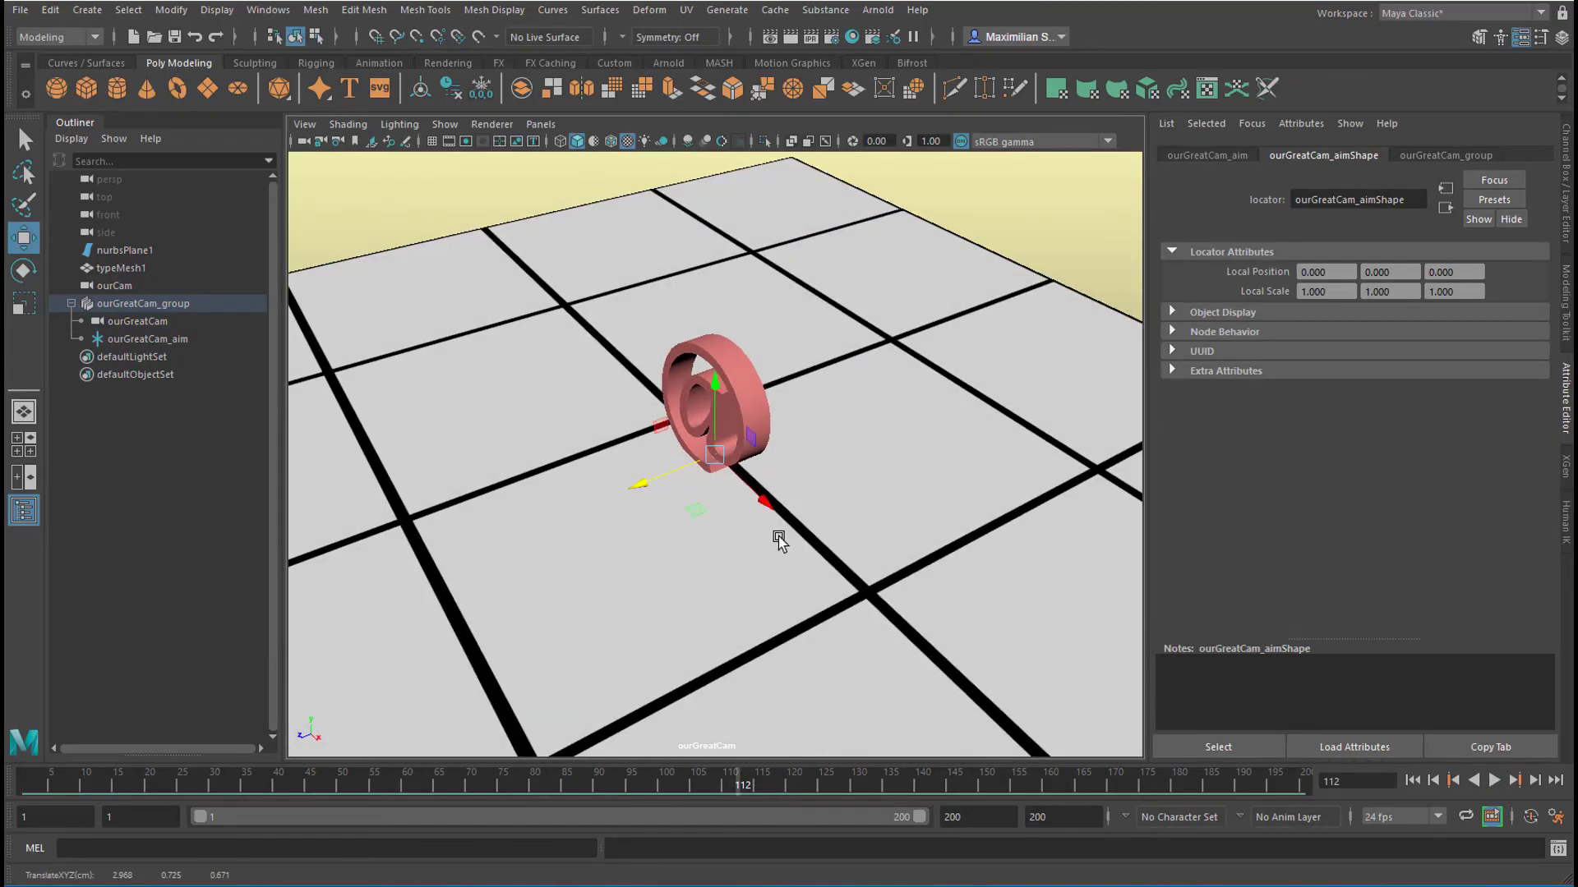
drag(716, 383, 782, 503)
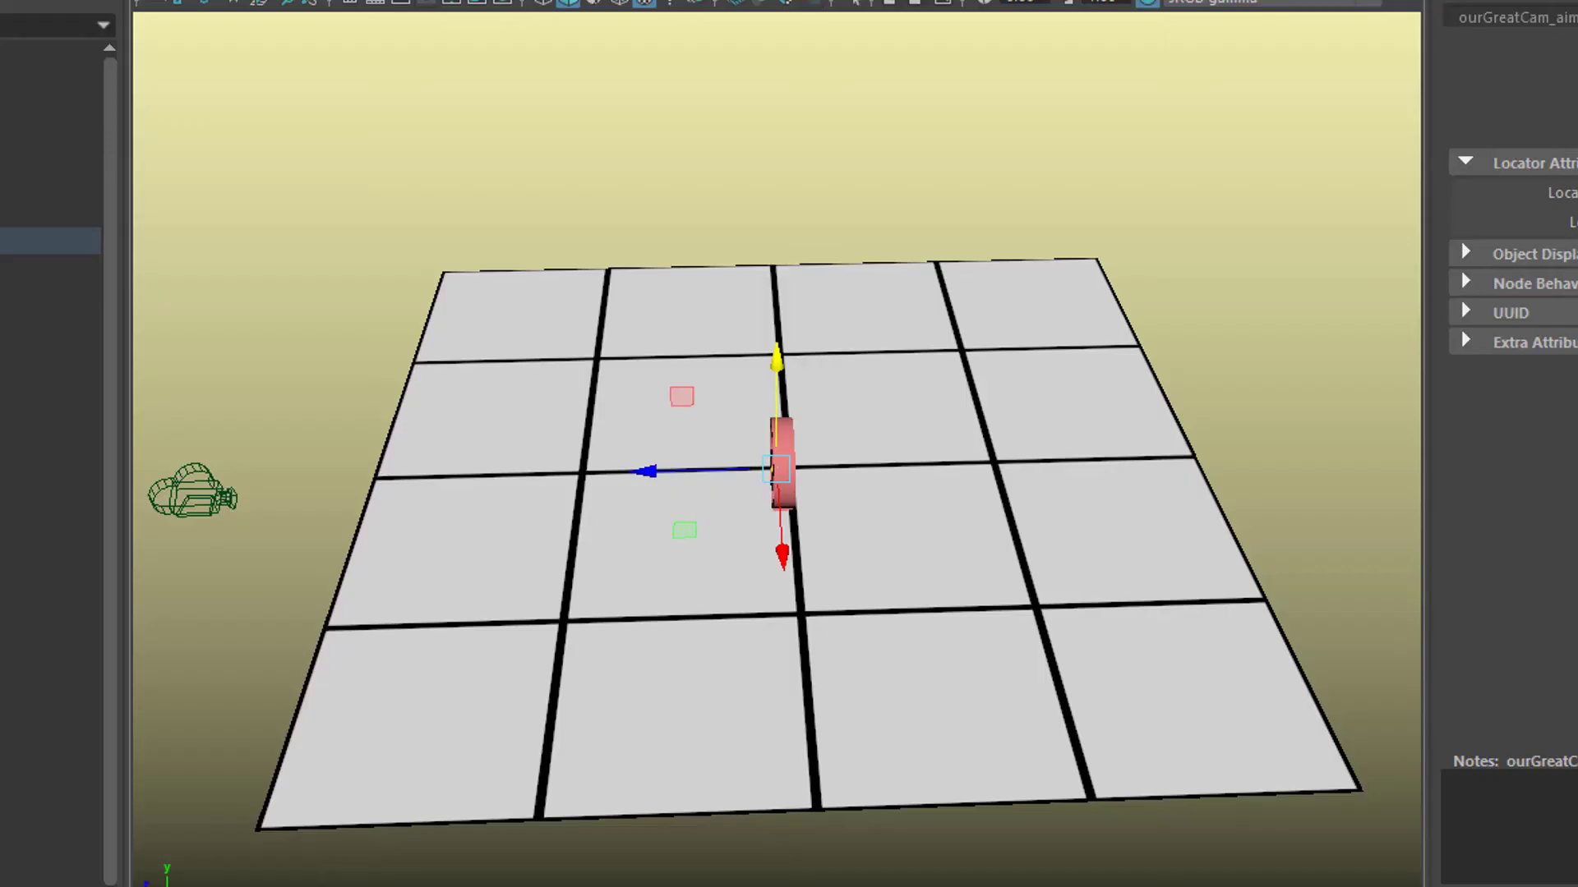